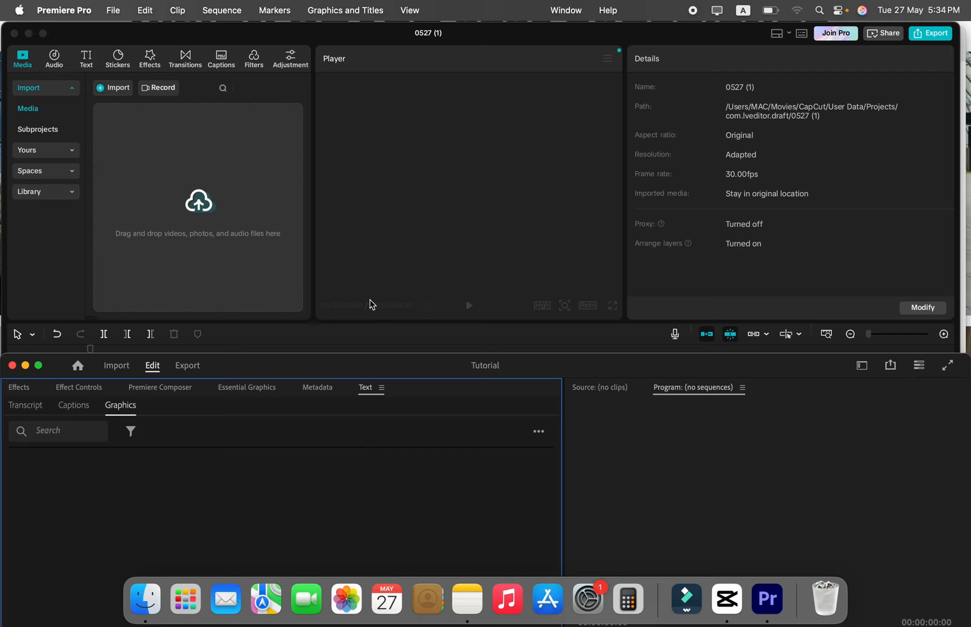
left_click(357, 253)
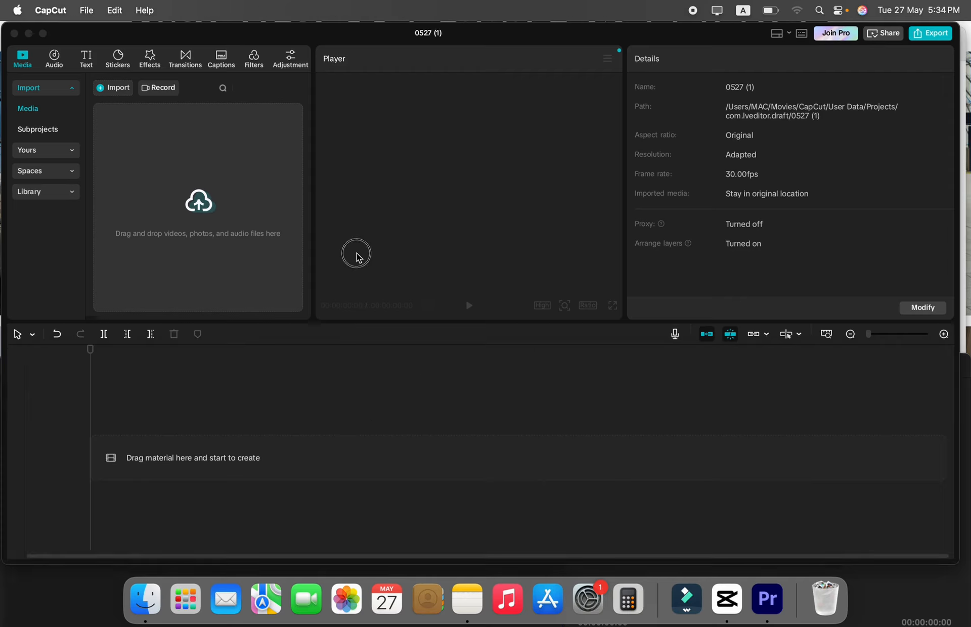
left_click(78, 598)
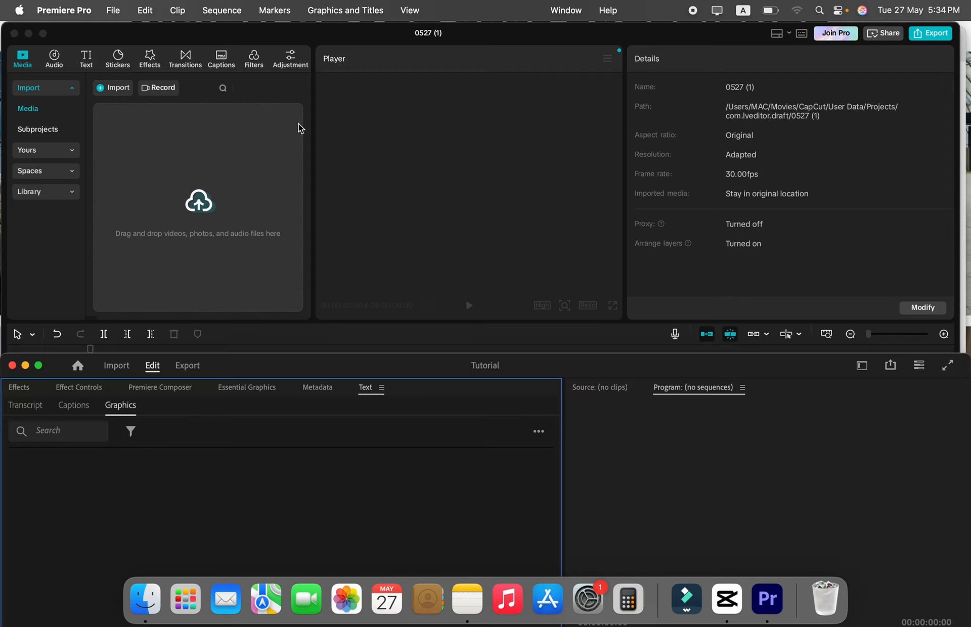
left_click(325, 132)
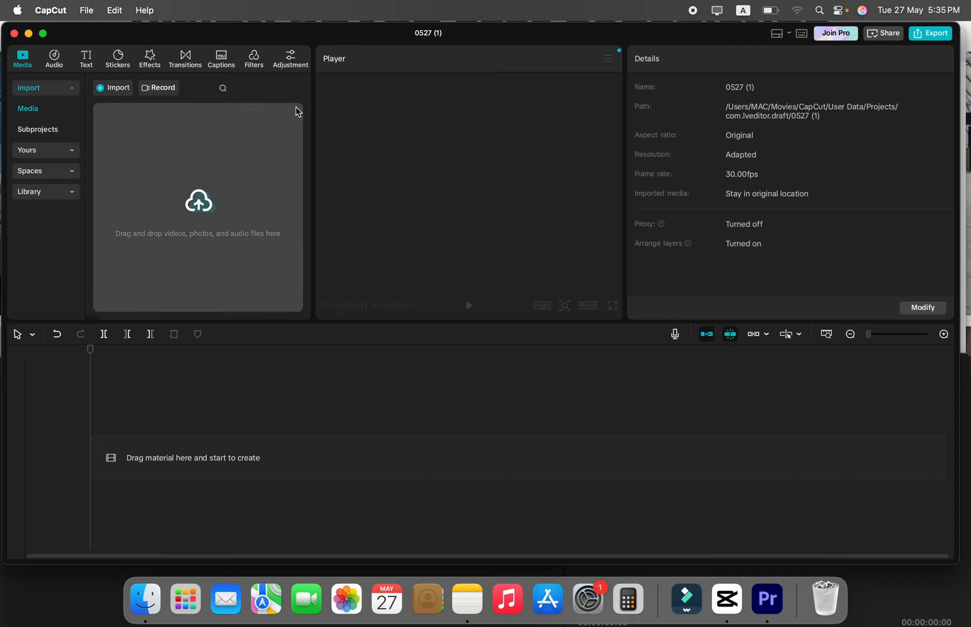
left_click(63, 600)
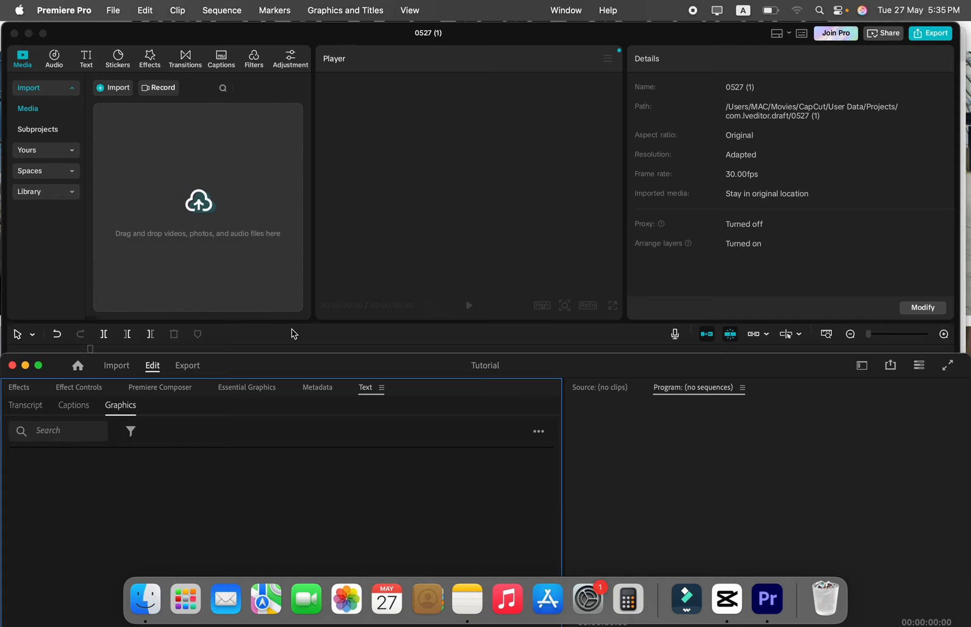
left_click(362, 161)
left_click(106, 597)
left_click(343, 215)
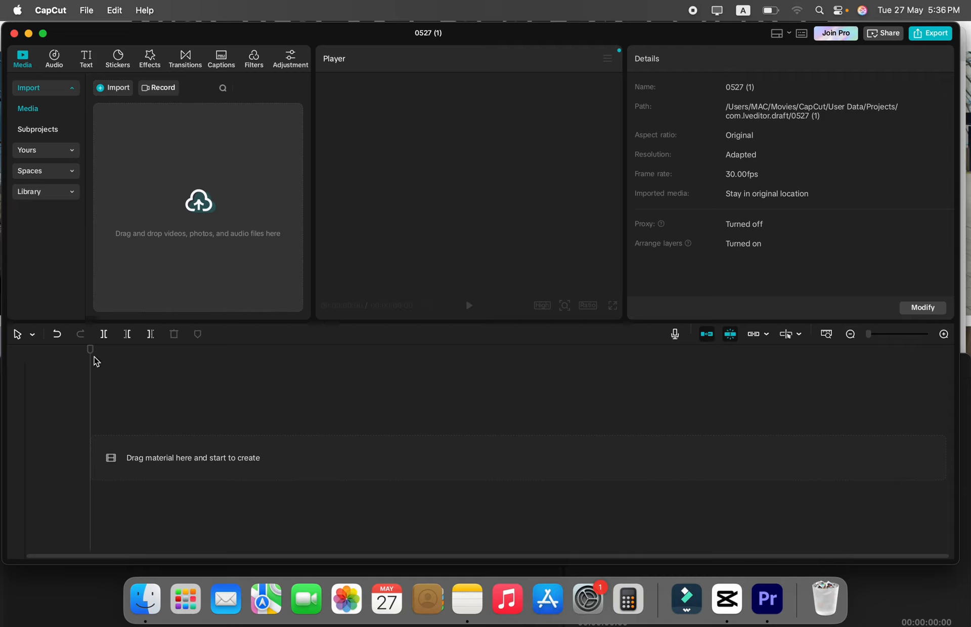
left_click_drag(90, 351, 108, 351)
Switch to Premiere Pro and move its window up so the whole editing workspace fits on the screen.
left_click(146, 400)
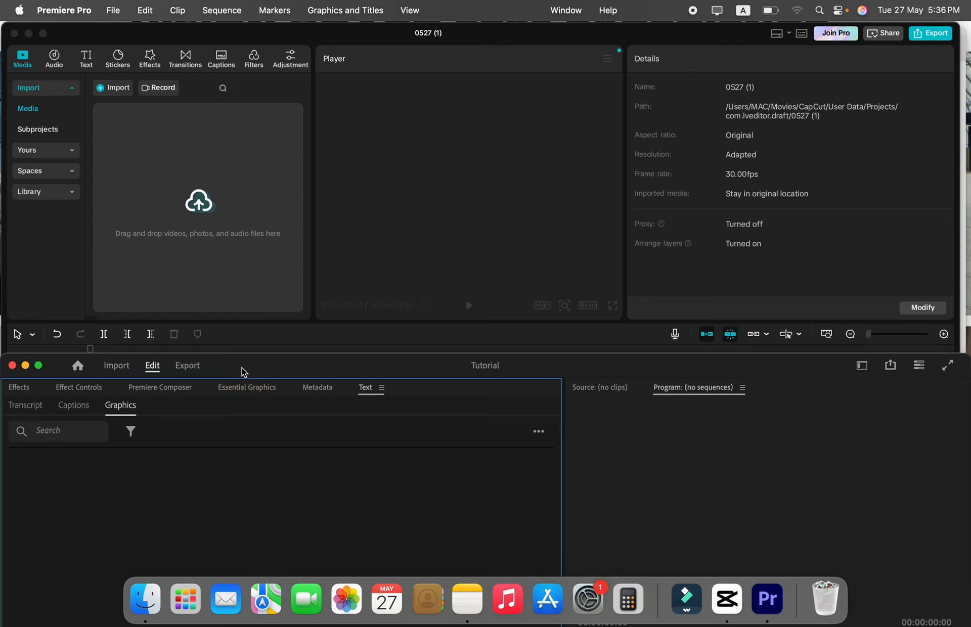
left_click_drag(244, 373, 249, 51)
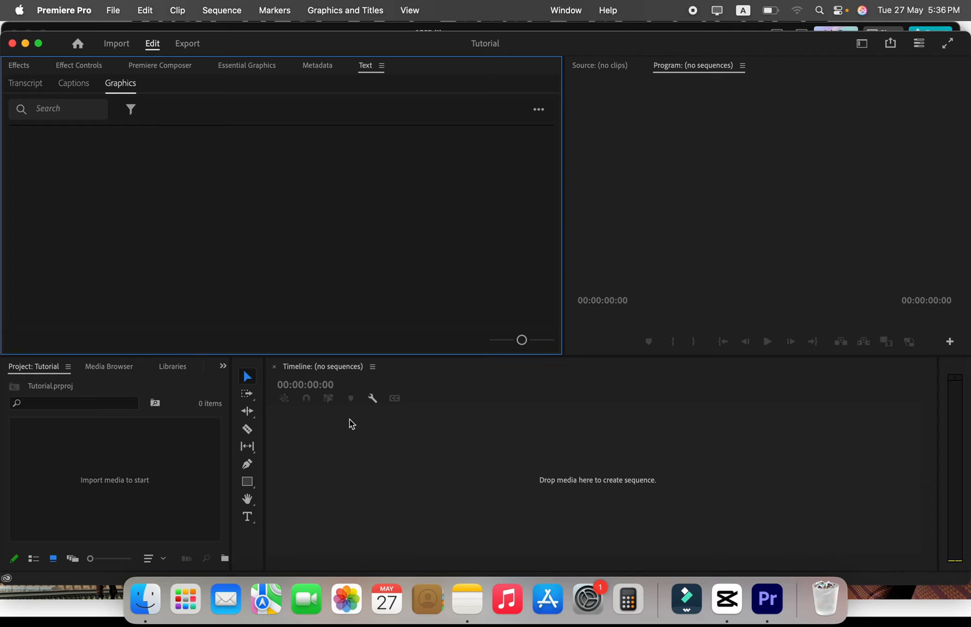
In CapCut, import the V.F.mp4 video from the Exports folder and place it at the start of the timeline.
left_click(226, 29)
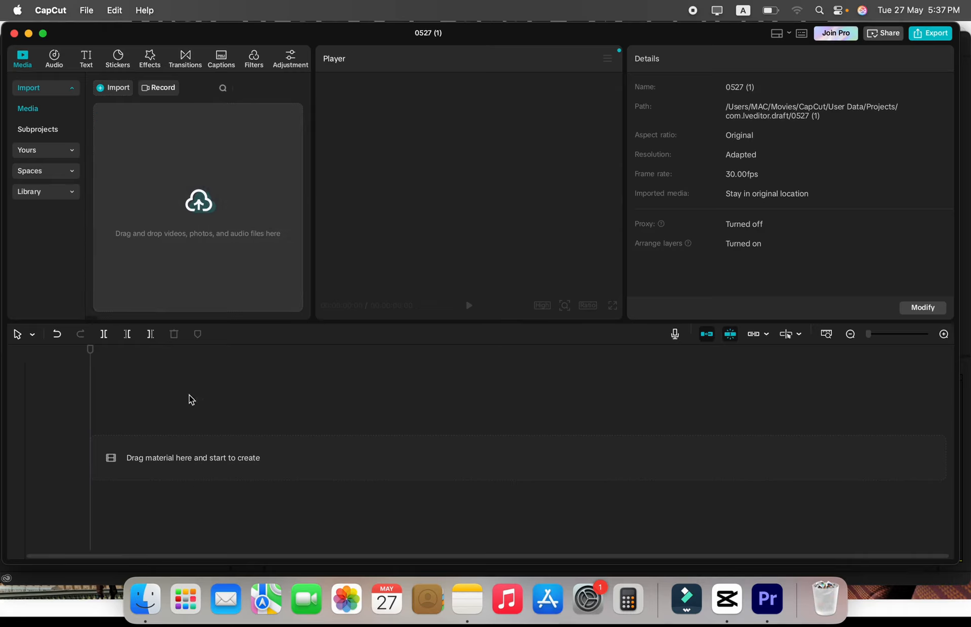
left_click(184, 445)
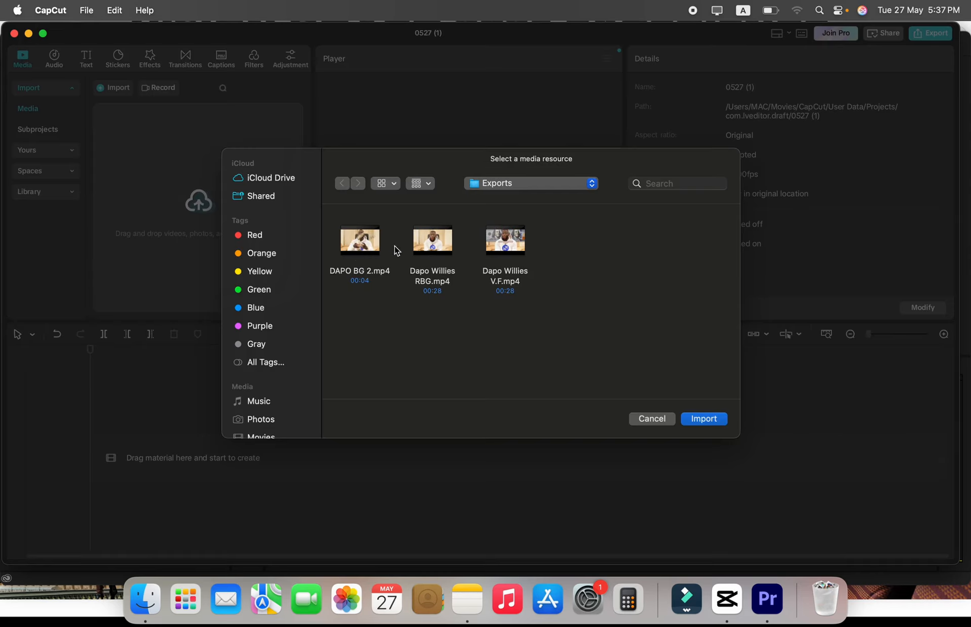
left_click(364, 252)
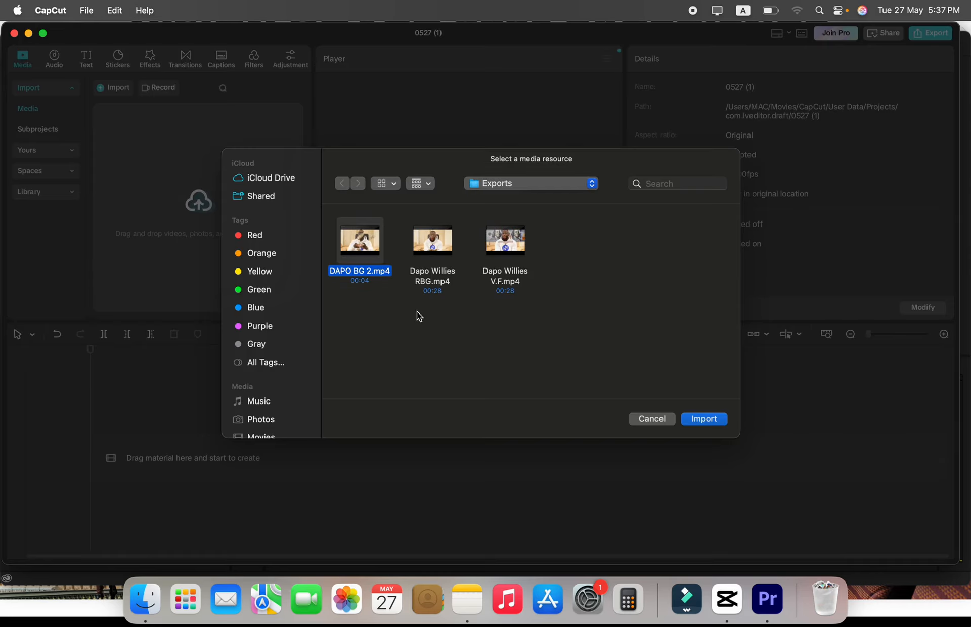
left_click(505, 241)
left_click(703, 419)
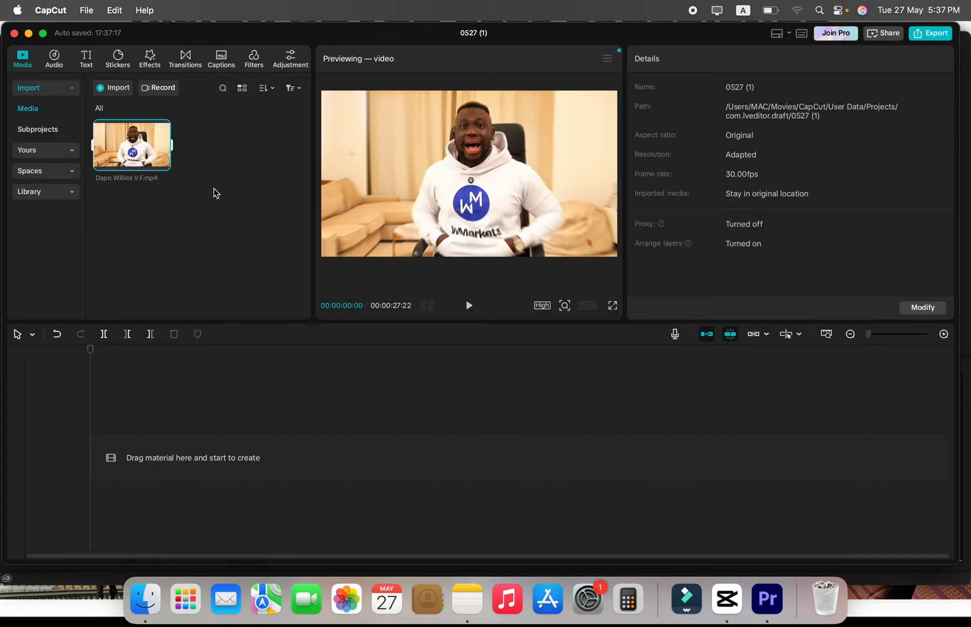
left_click_drag(119, 147, 174, 449)
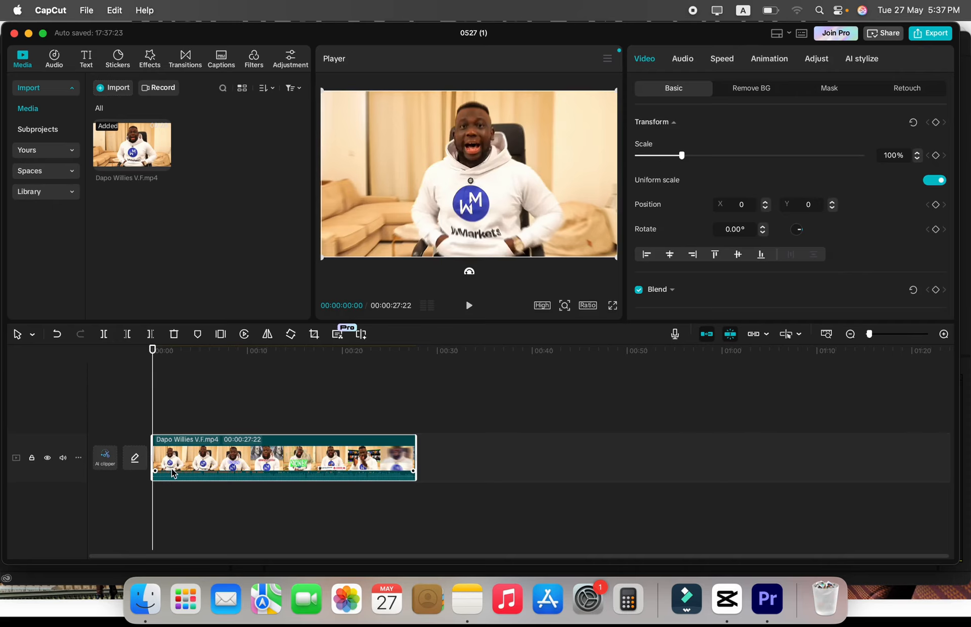
In Premiere Pro, import MAIN VIDEO.mp4 and create a sequence from it in the empty timeline.
left_click(101, 564)
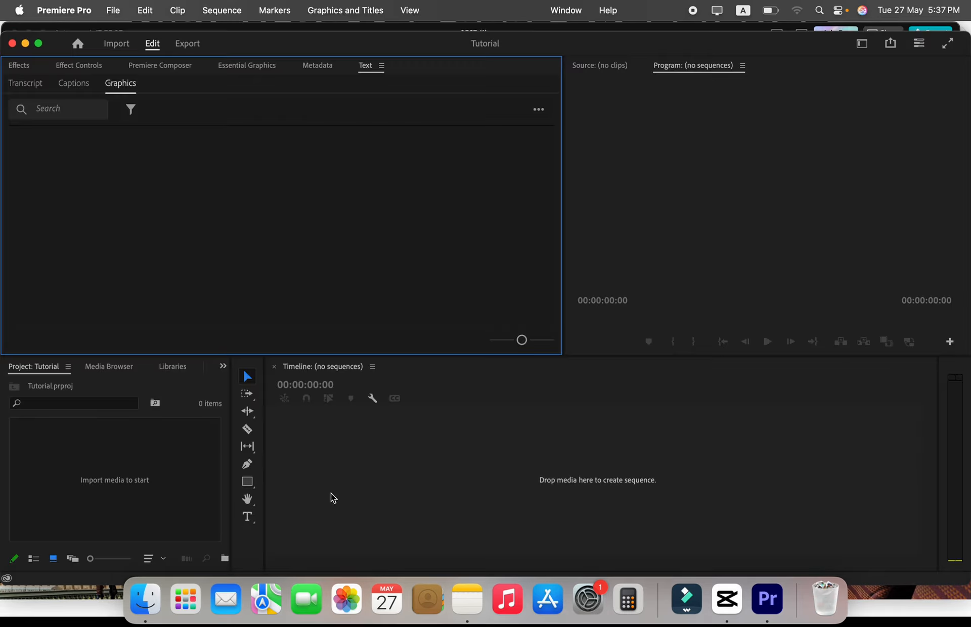
key("super+i")
left_click(707, 360)
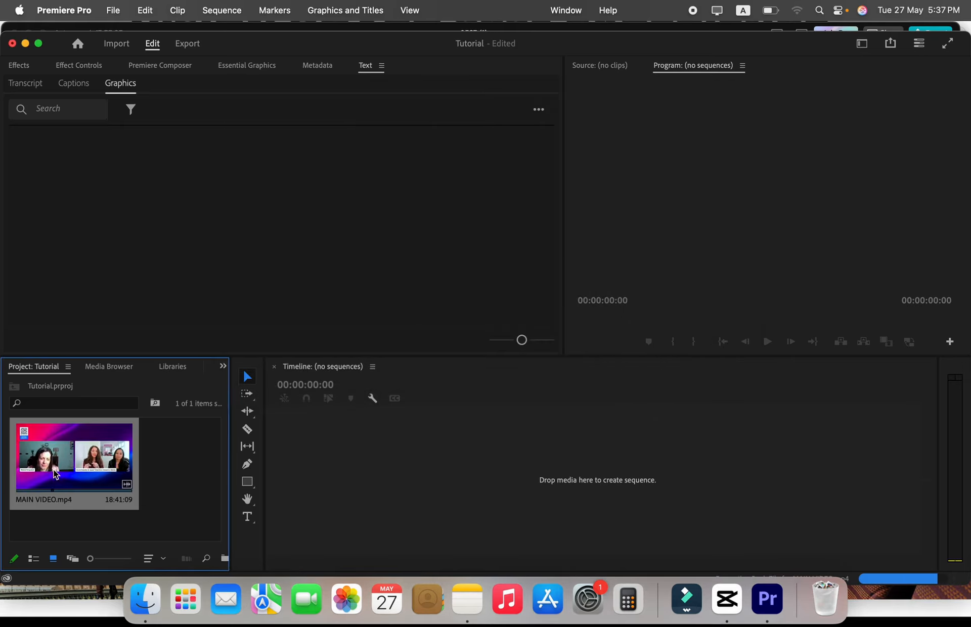
left_click_drag(104, 468, 381, 467)
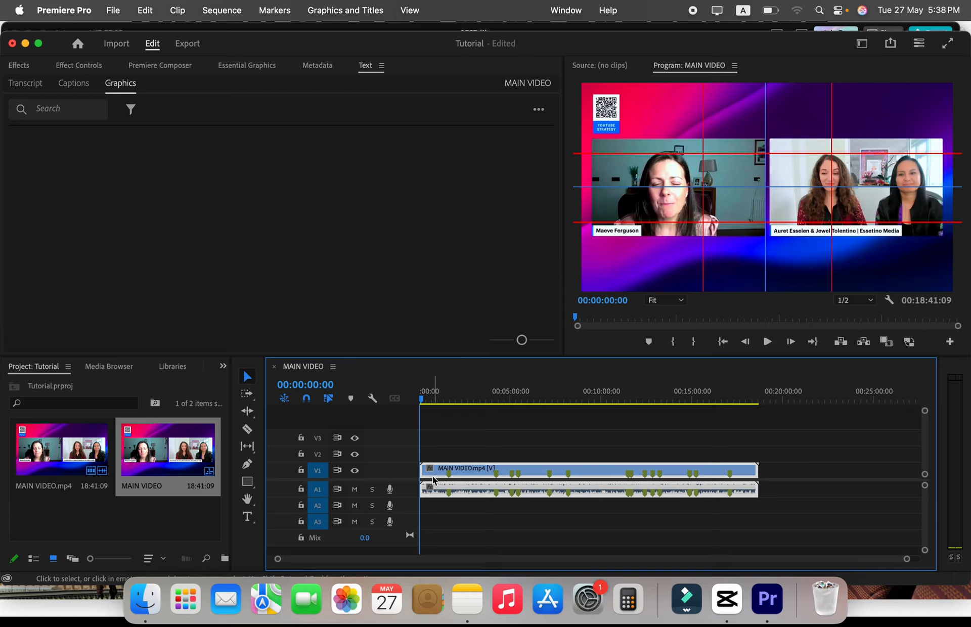
Undo a trial move of the MAIN VIDEO clip and enlarge the video track area to show V1 to V3.
left_click_drag(447, 468, 466, 495)
key("super+z")
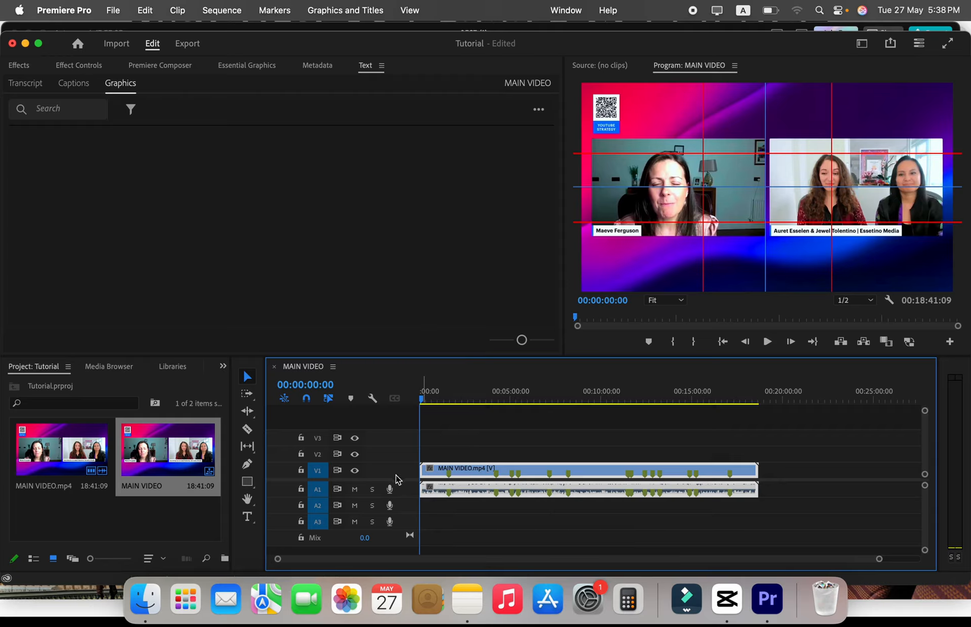
scroll(397, 450, "down", 3)
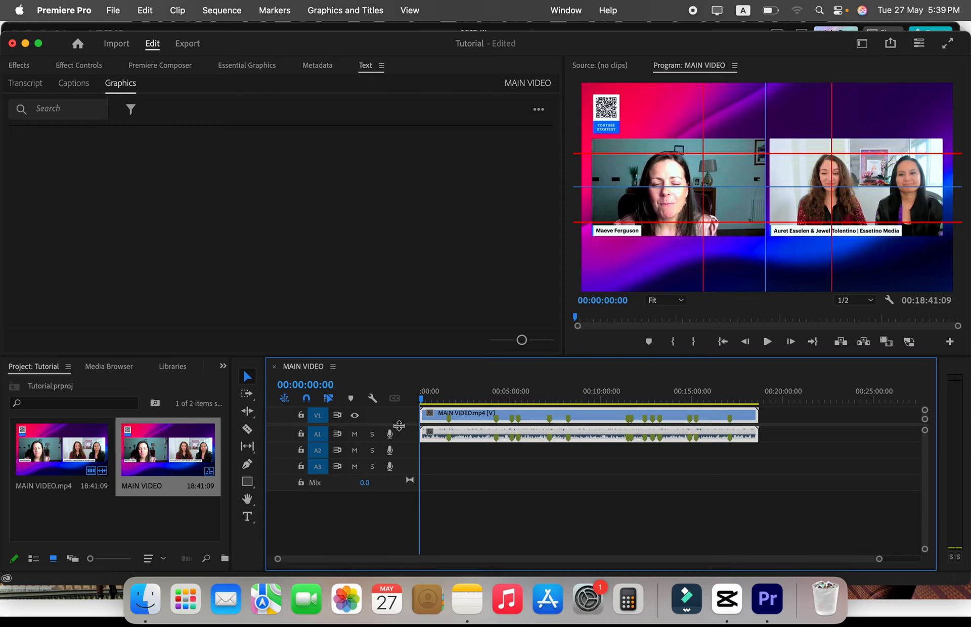
left_click_drag(399, 426, 390, 467)
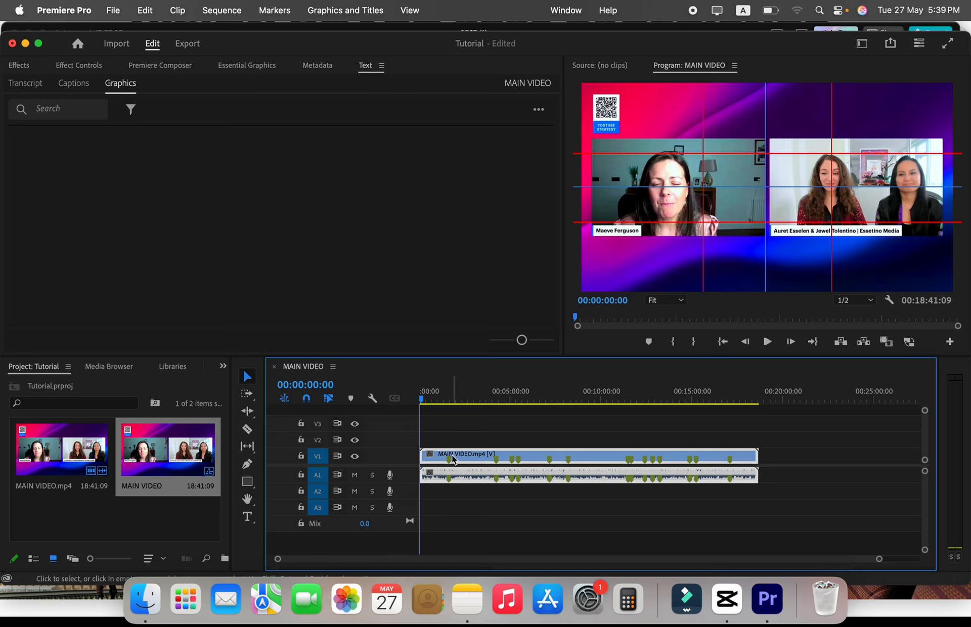
In CapCut, extract the audio from the timeline clip onto its own track and select the extracted audio.
left_click(393, 25)
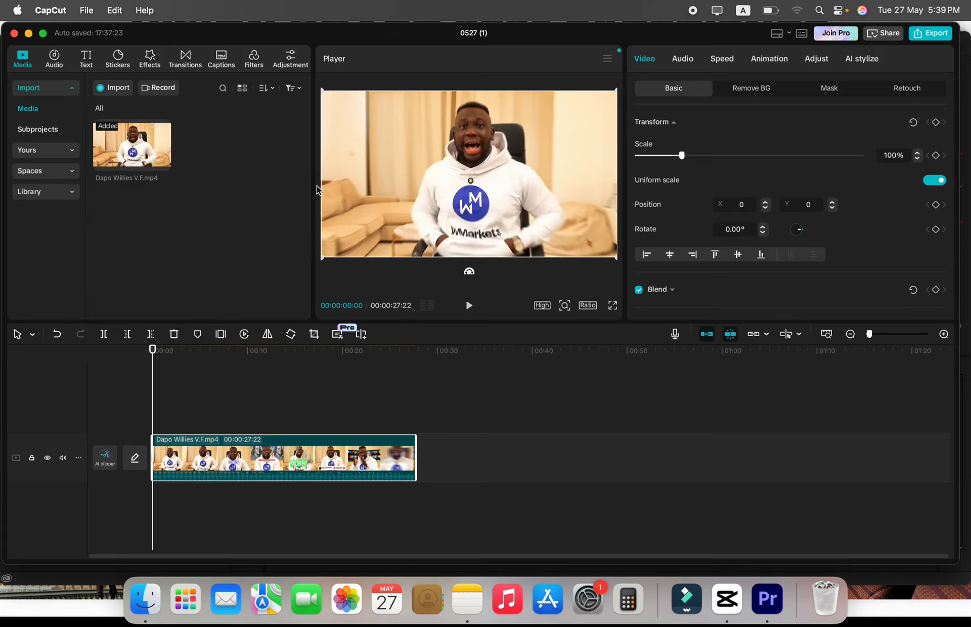
right_click(226, 457)
left_click(226, 457)
right_click(226, 457)
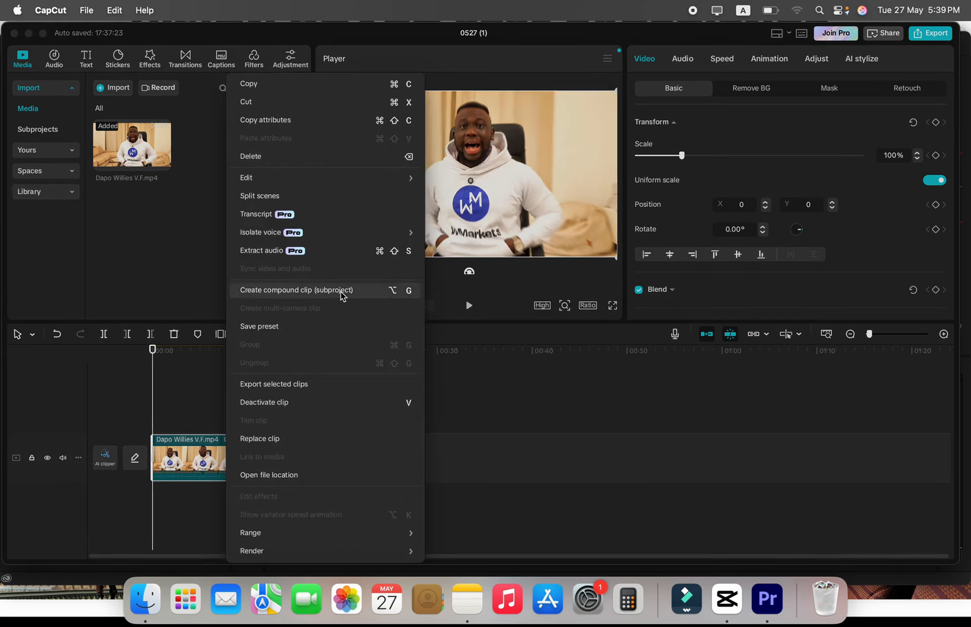
left_click(319, 253)
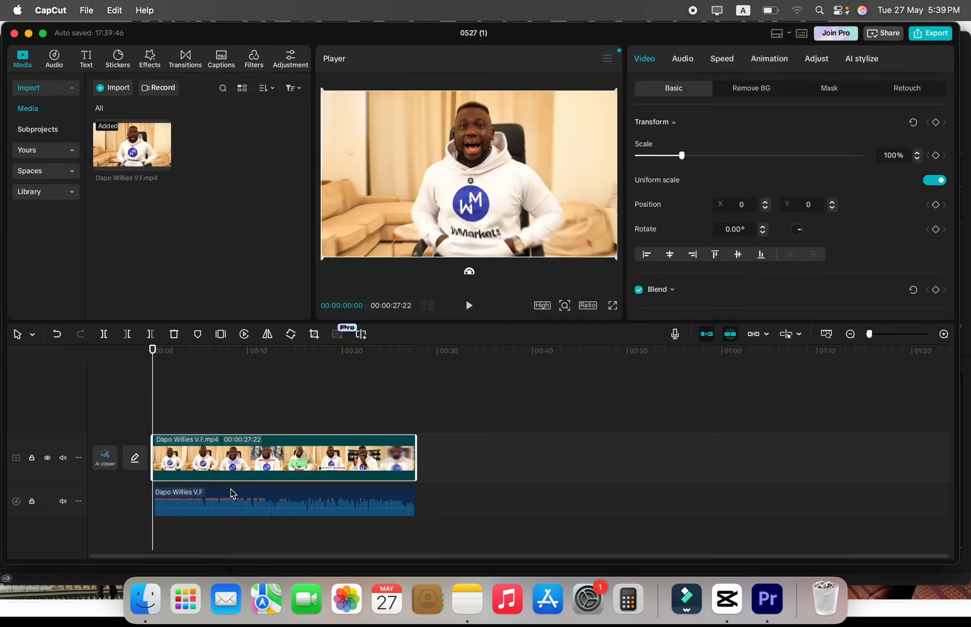
left_click(207, 504)
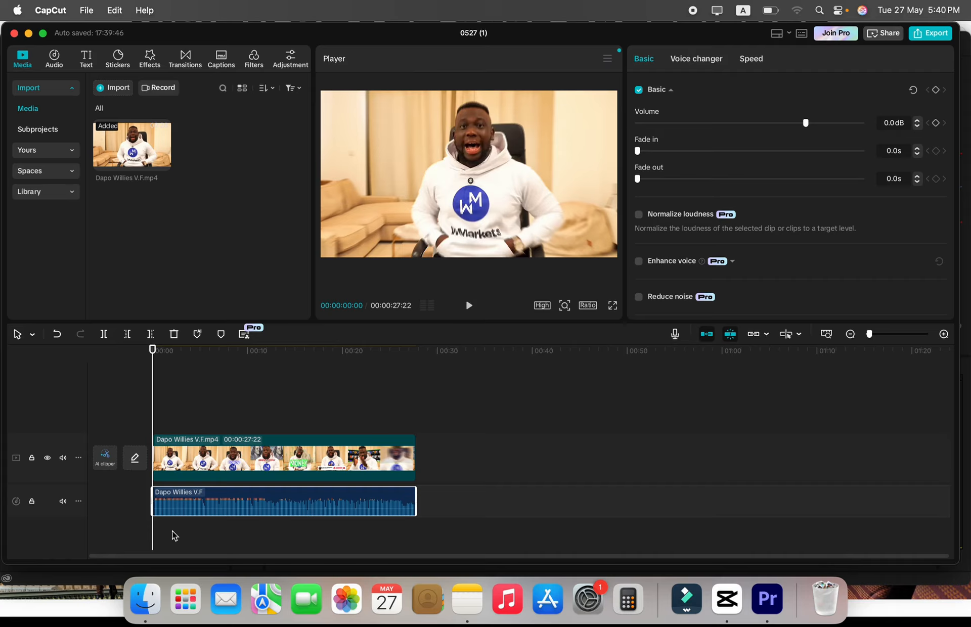
Switch to Premiere Pro and compare the Source Monitor with the Program Monitor.
left_click(768, 600)
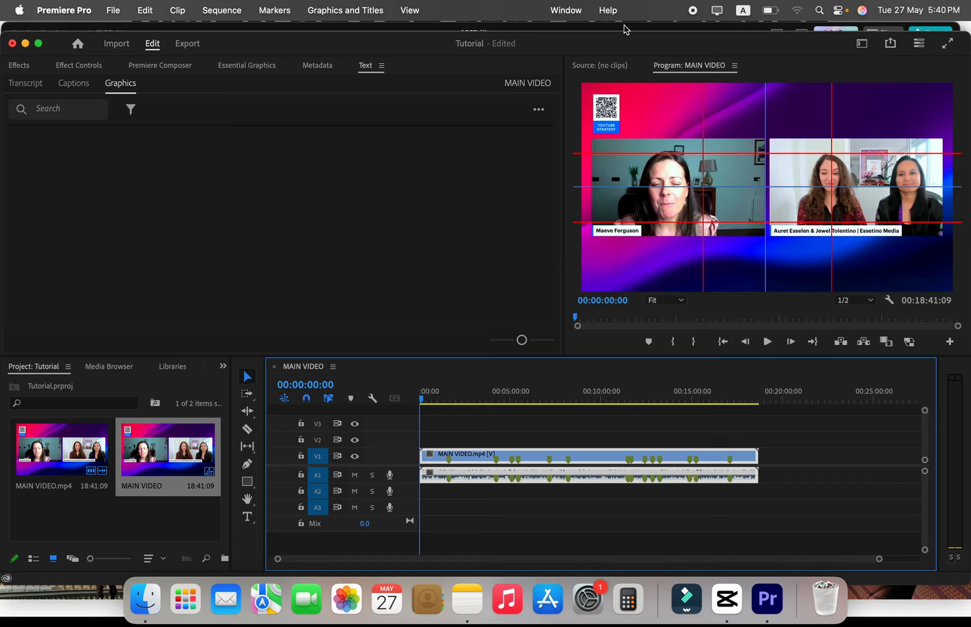
left_click(614, 69)
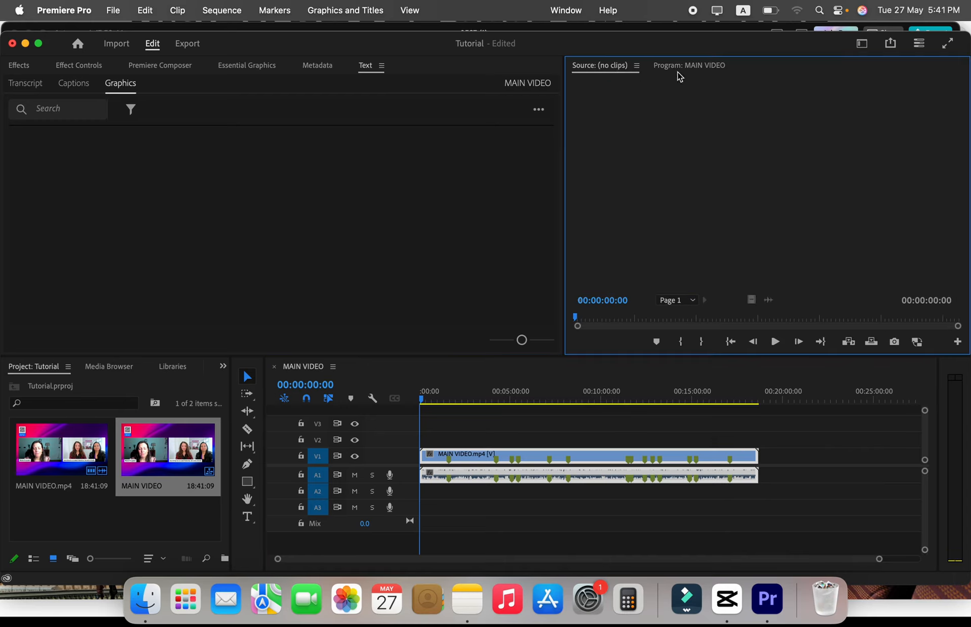
left_click(678, 71)
left_click(613, 66)
left_click(681, 71)
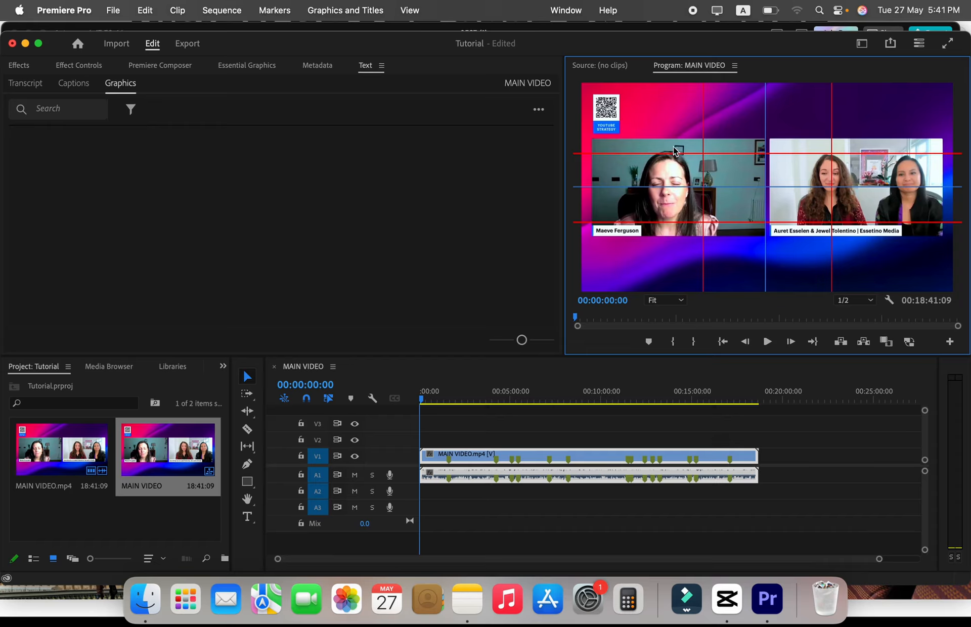
Load the MAIN VIDEO sequence from the project into the Source Monitor and play it.
left_click(603, 71)
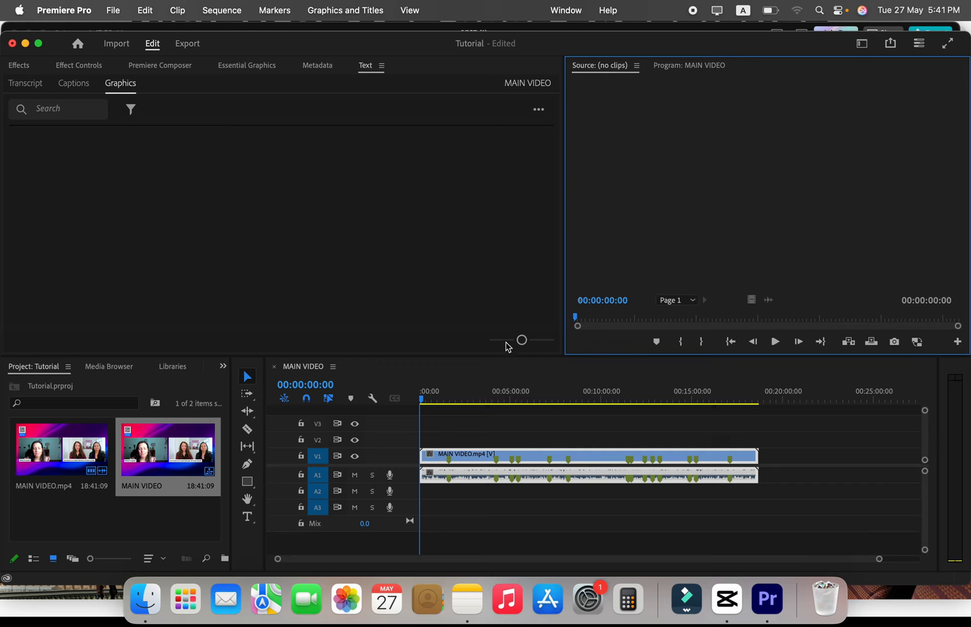
left_click_drag(170, 447, 708, 166)
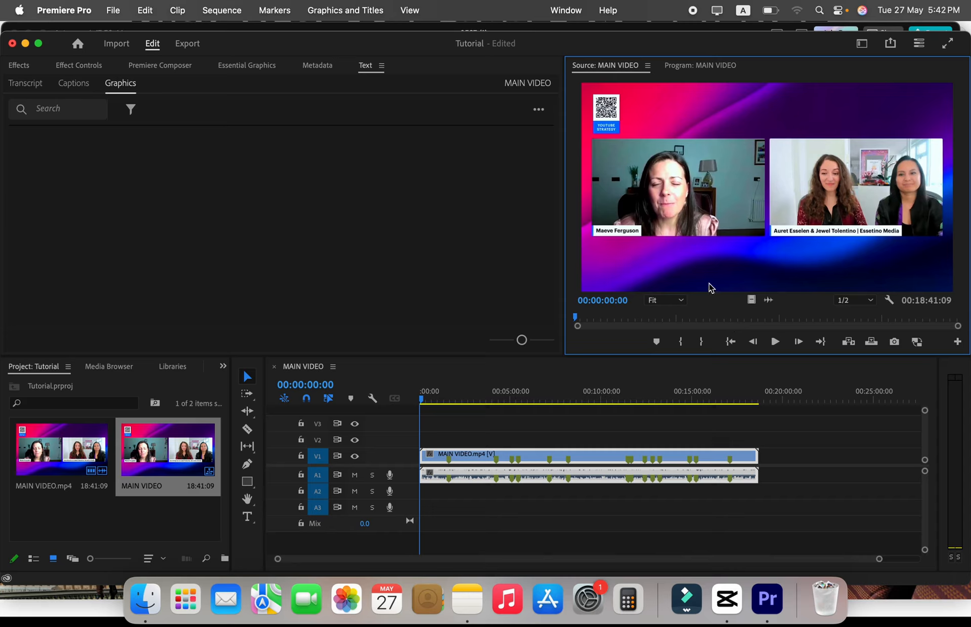
left_click(775, 342)
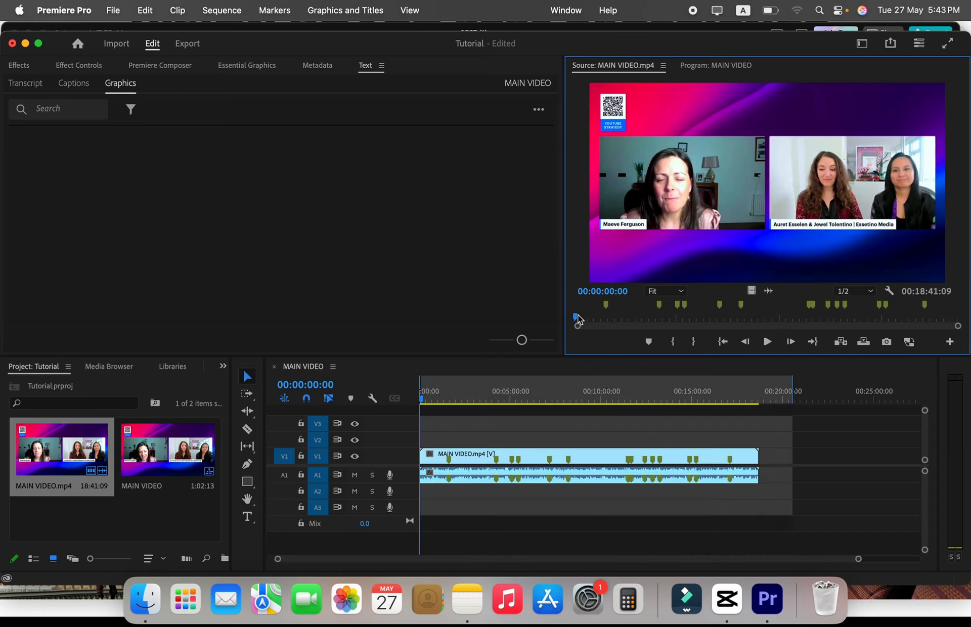
Mark In and Out points around a section of about two minutes of MAIN VIDEO.mp4 in the Source Monitor, ending at about 00:04:11:15.
left_click_drag(577, 317, 662, 323)
key("i")
key("o")
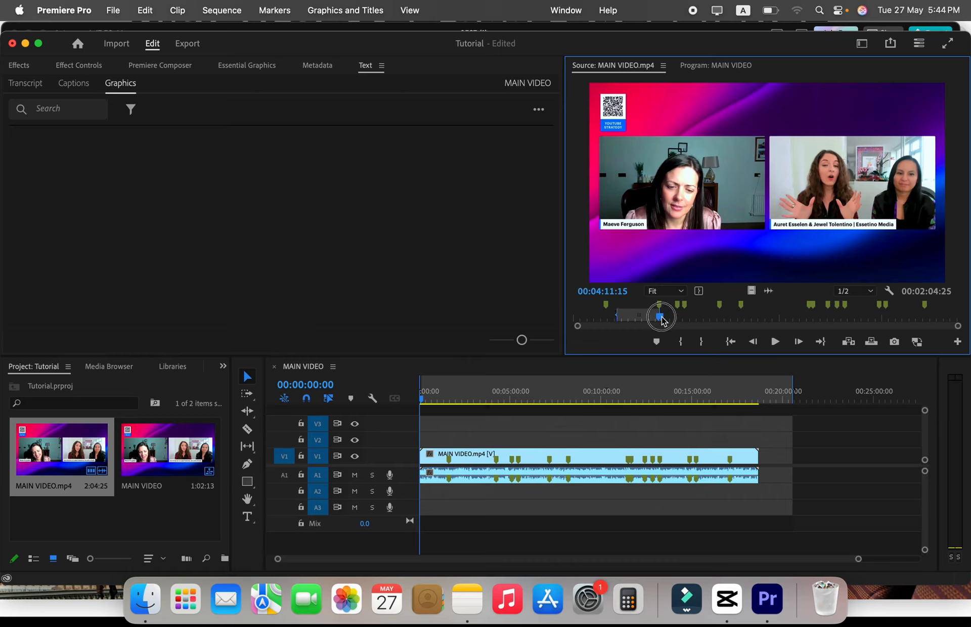
left_click_drag(659, 318, 636, 318)
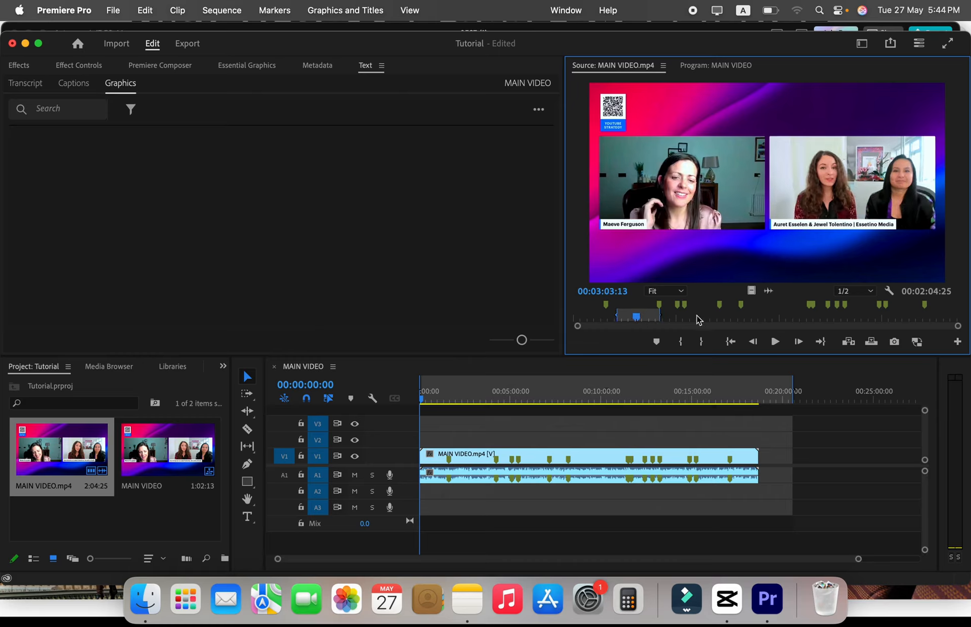
Place only the video of the marked section at the start of track V3 and delete it again.
left_click(752, 291)
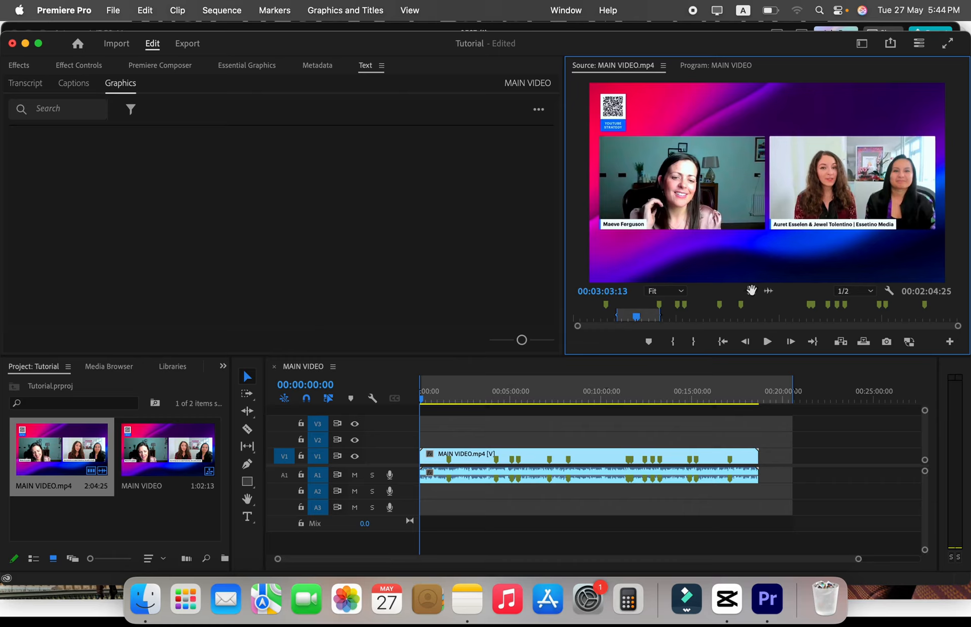
left_click_drag(753, 291, 427, 433)
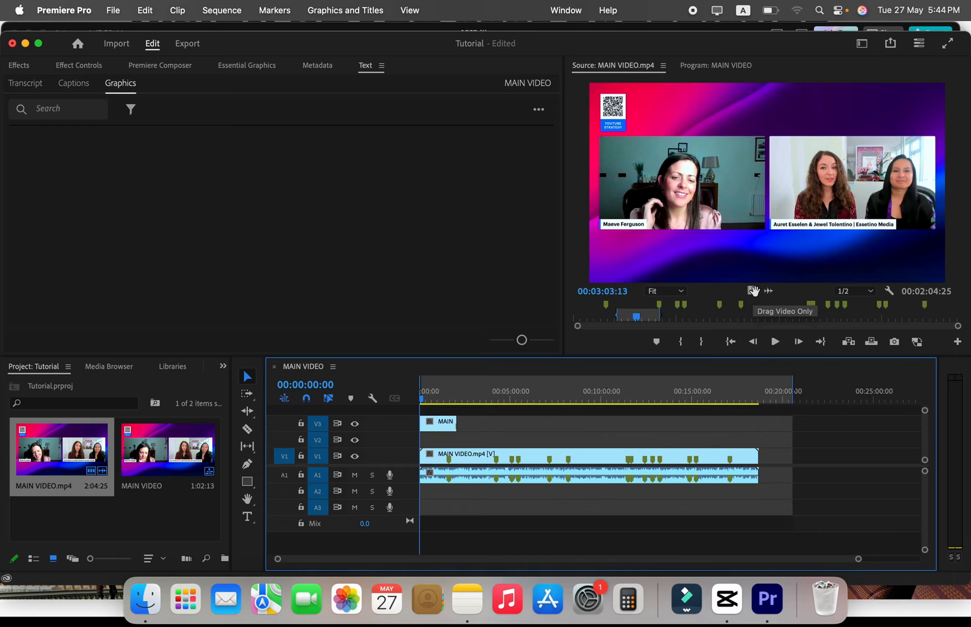
left_click(441, 422)
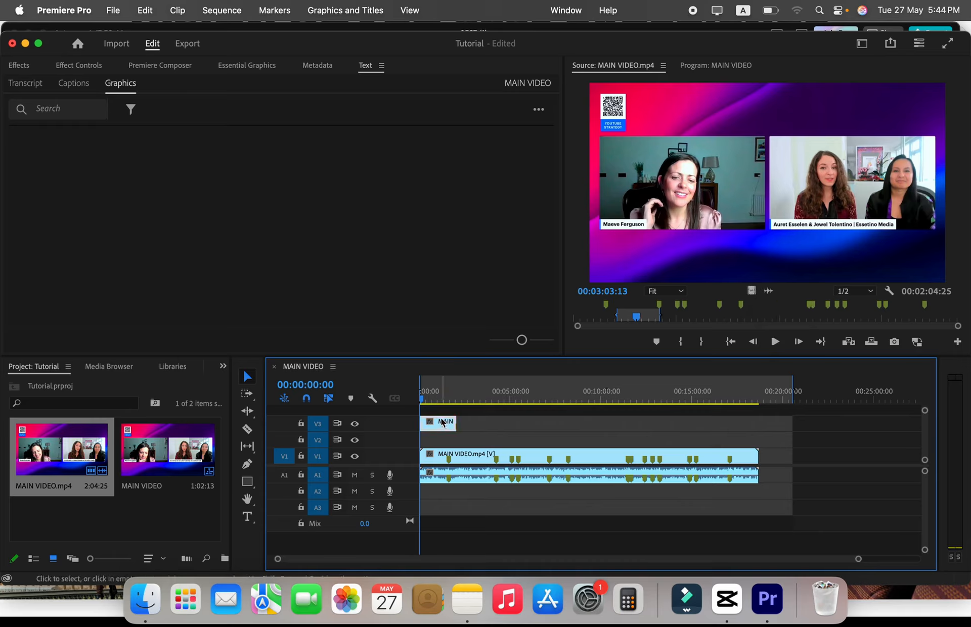
key("Delete")
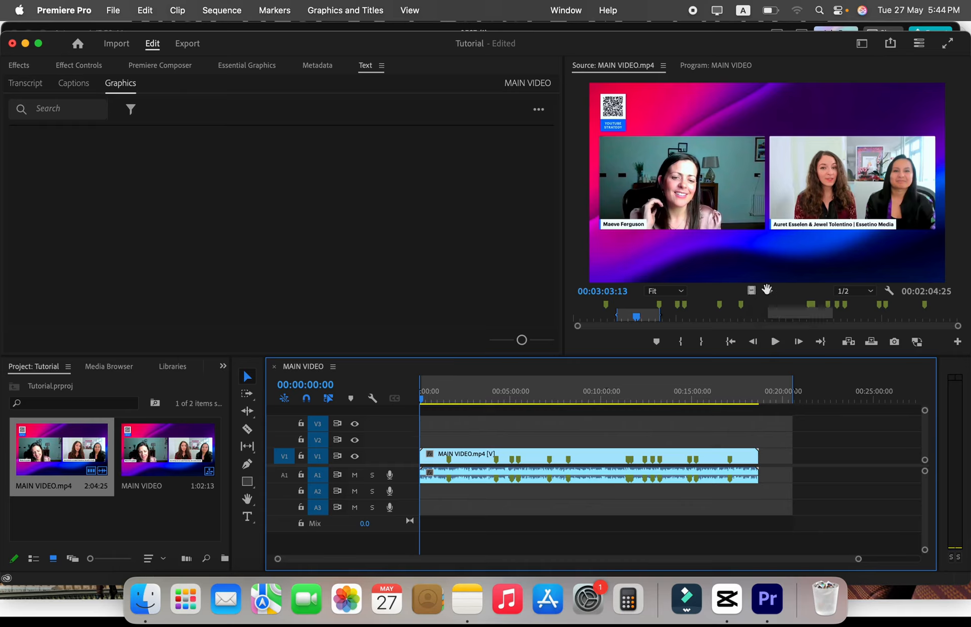
Try to place only the audio of the marked section at the start of the timeline's audio tracks.
left_click(769, 328)
left_click_drag(770, 329, 416, 499)
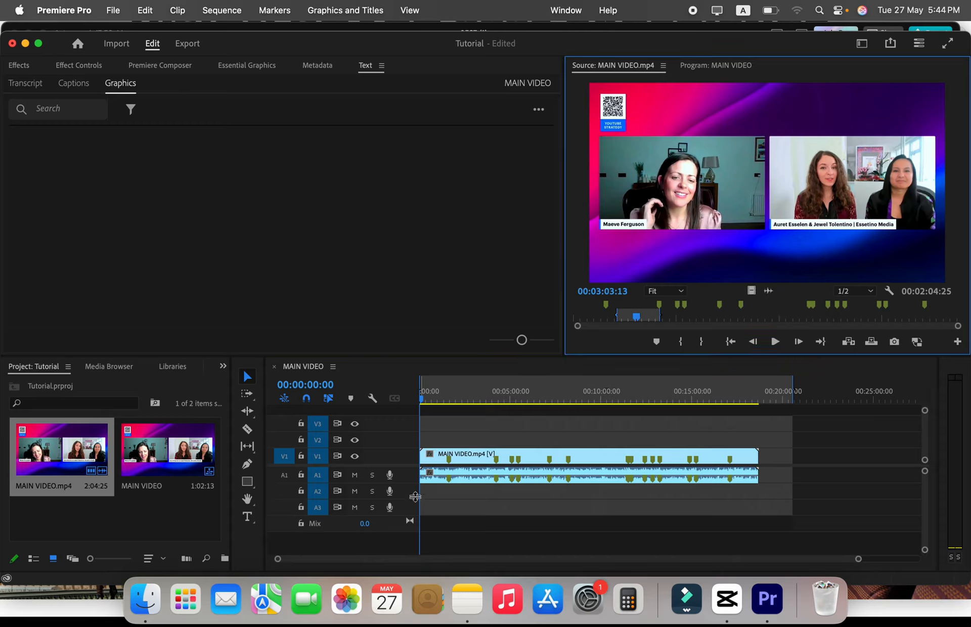
left_click(742, 314)
Show the Premiere Pro window full screen and look through the available workspaces and application menus.
left_click(27, 43)
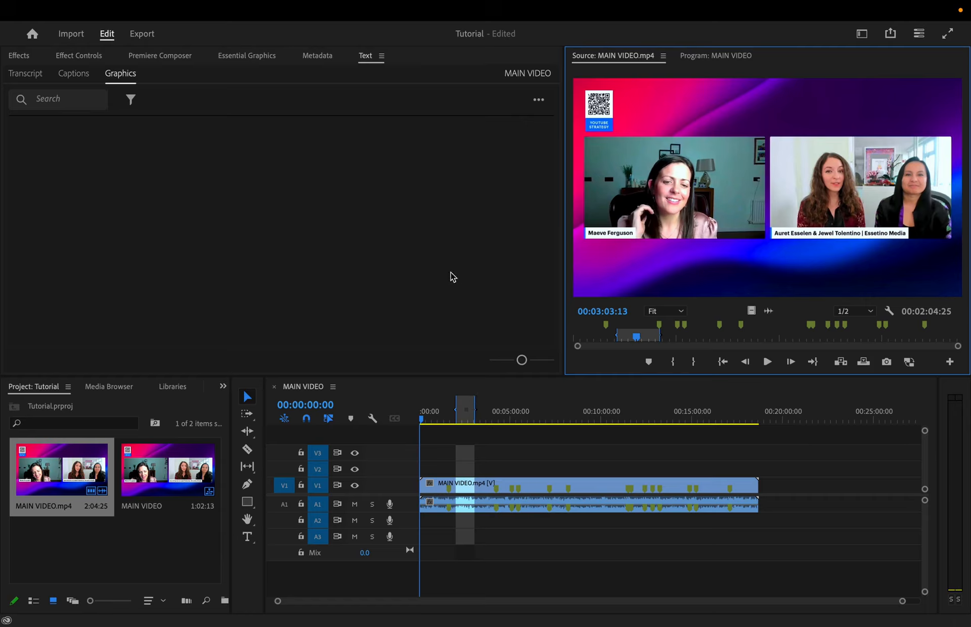
left_click(862, 33)
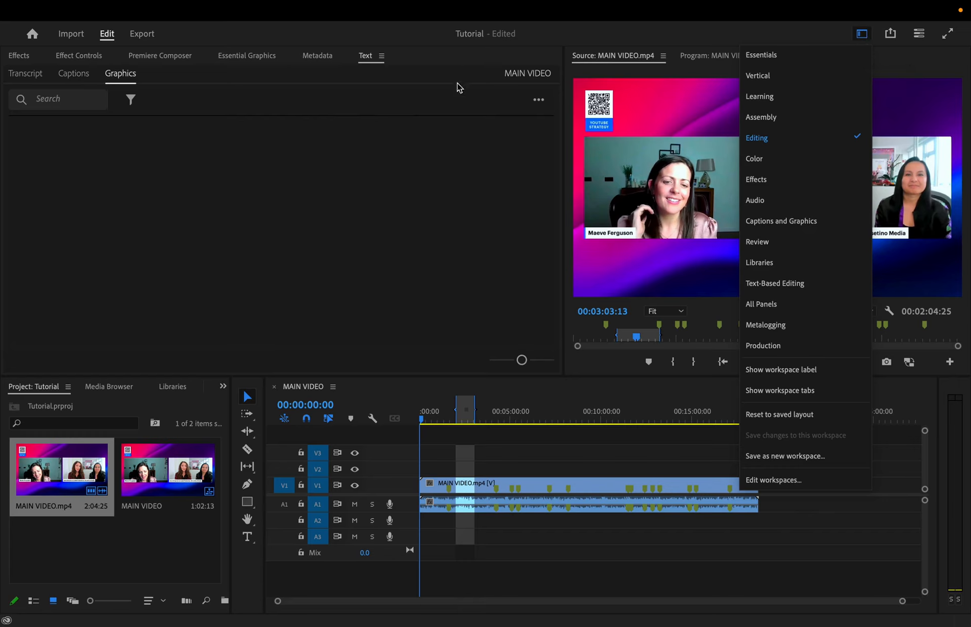
left_click(456, 183)
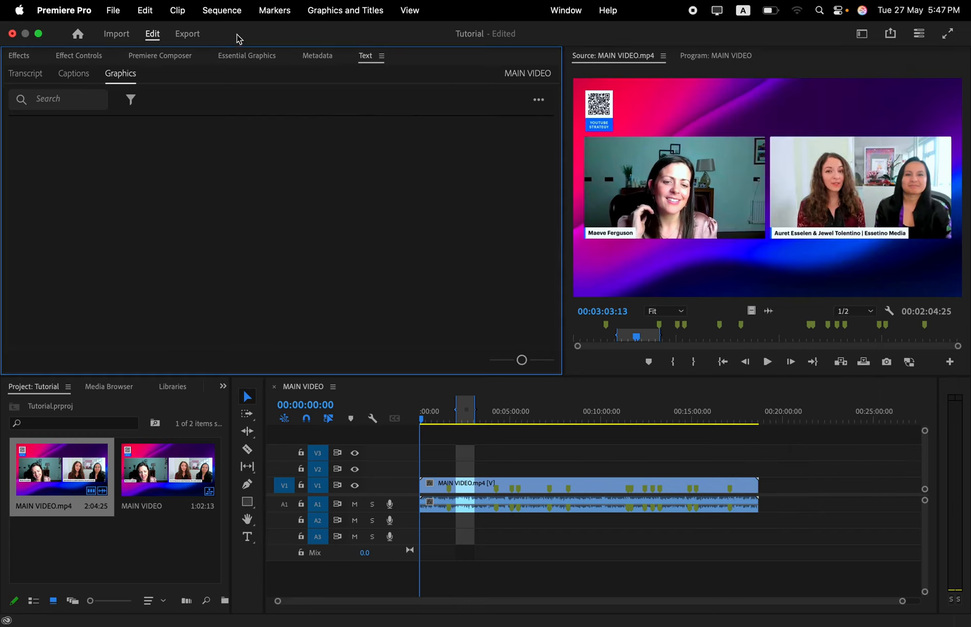
left_click(407, 11)
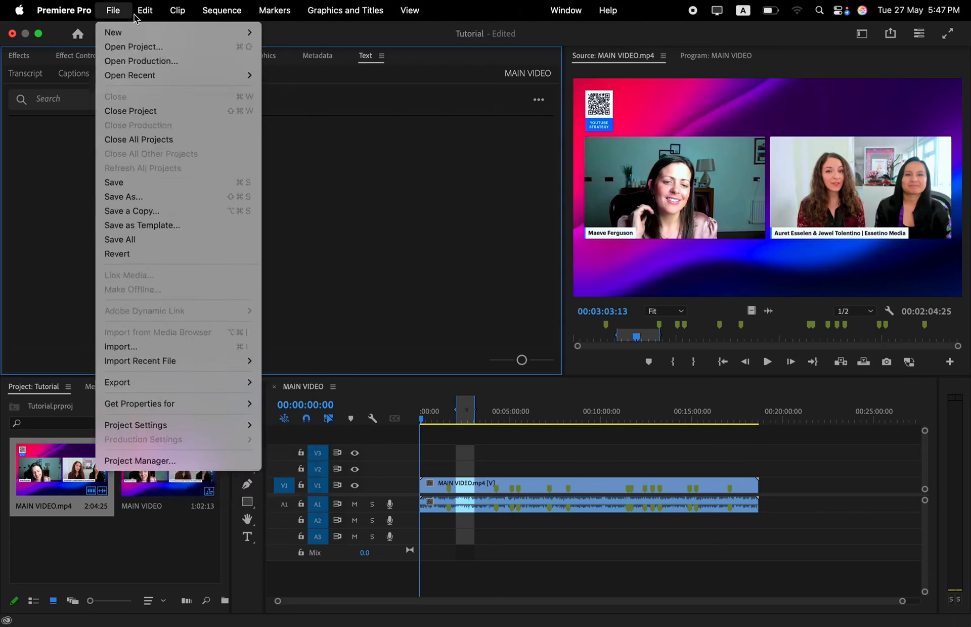
left_click(426, 182)
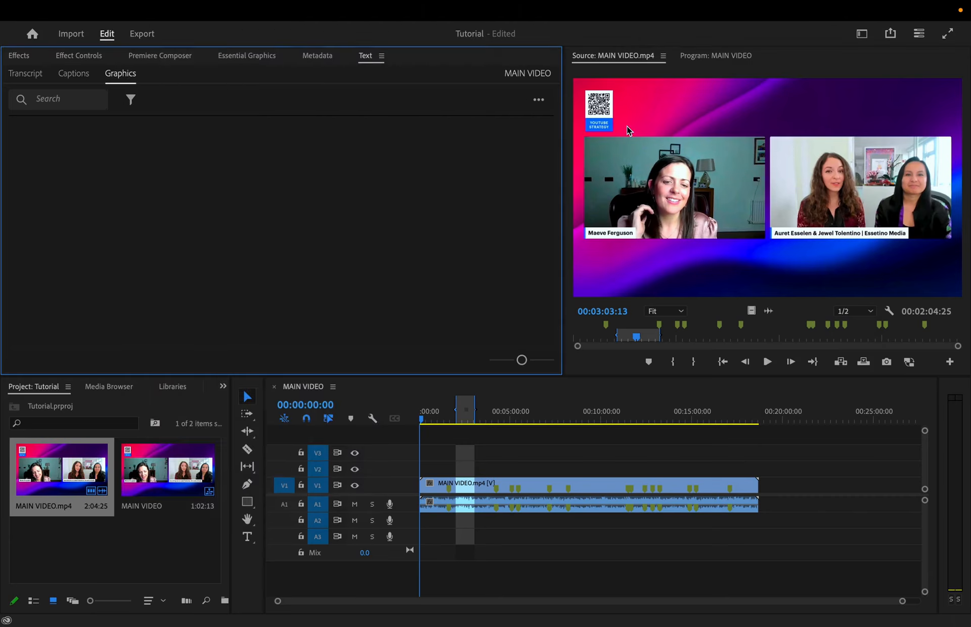
Switch to the Color workspace and collapse the Curves section of the Lumetri Color settings.
left_click(861, 34)
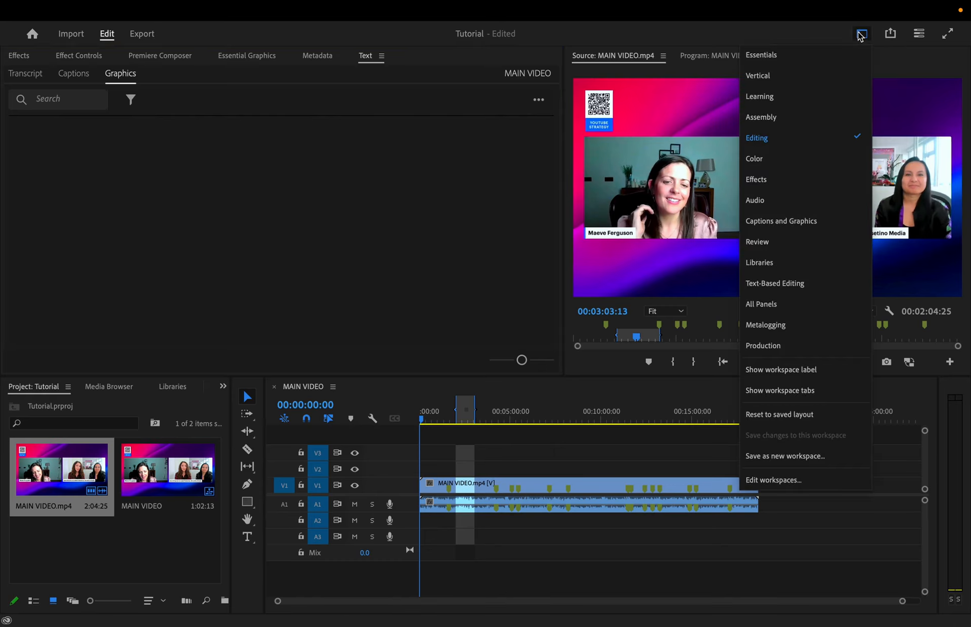
left_click(793, 163)
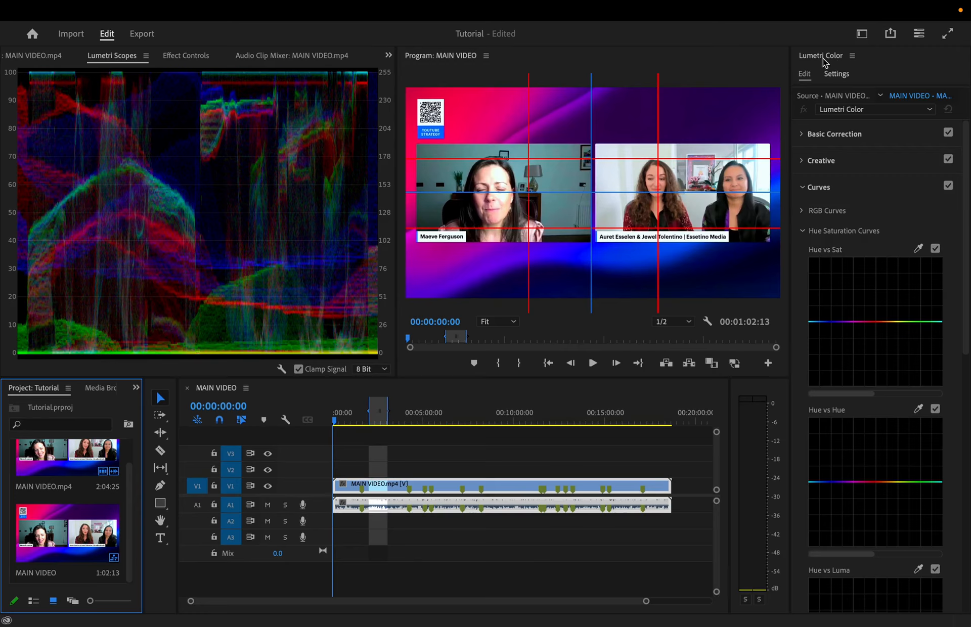
left_click(804, 189)
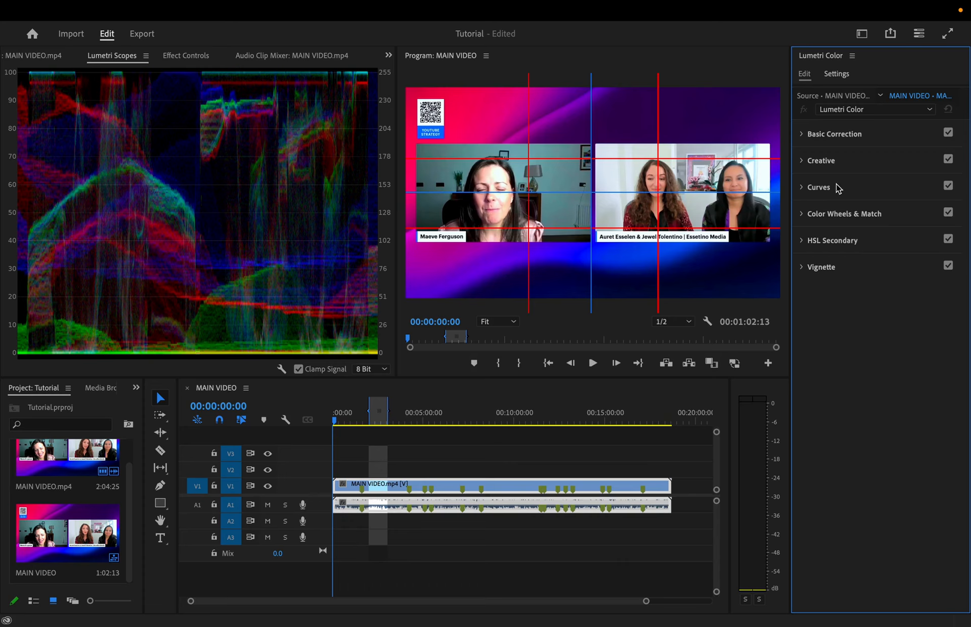
Switch to the Essentials workspace and show the Effects panel.
left_click(862, 33)
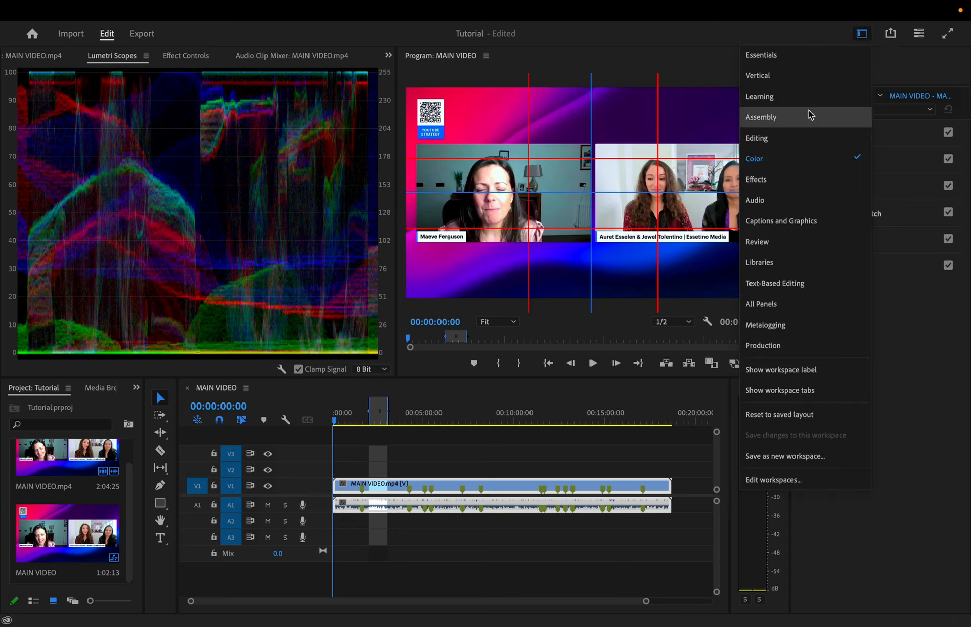
left_click(811, 56)
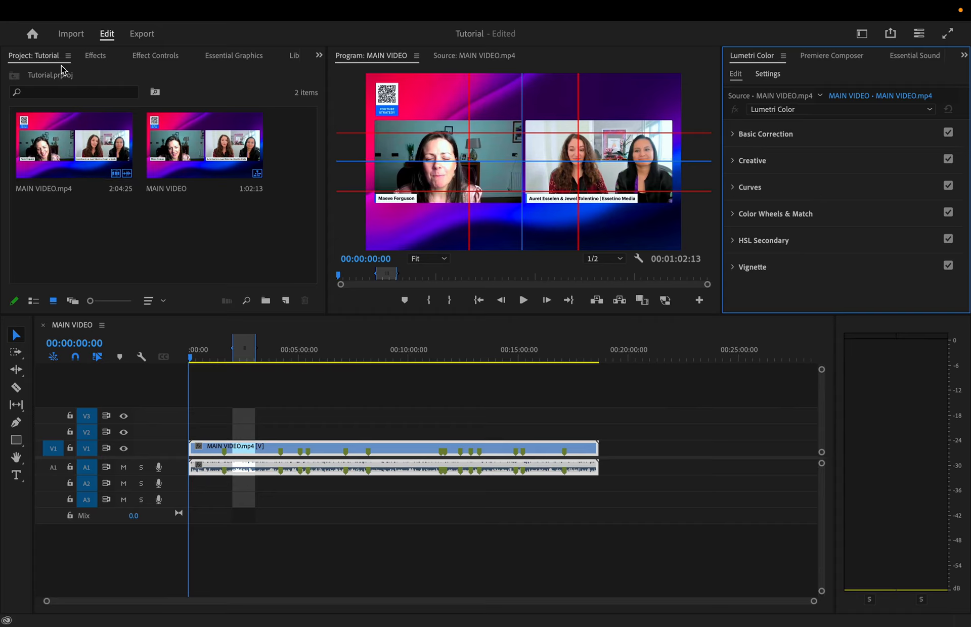
left_click(104, 59)
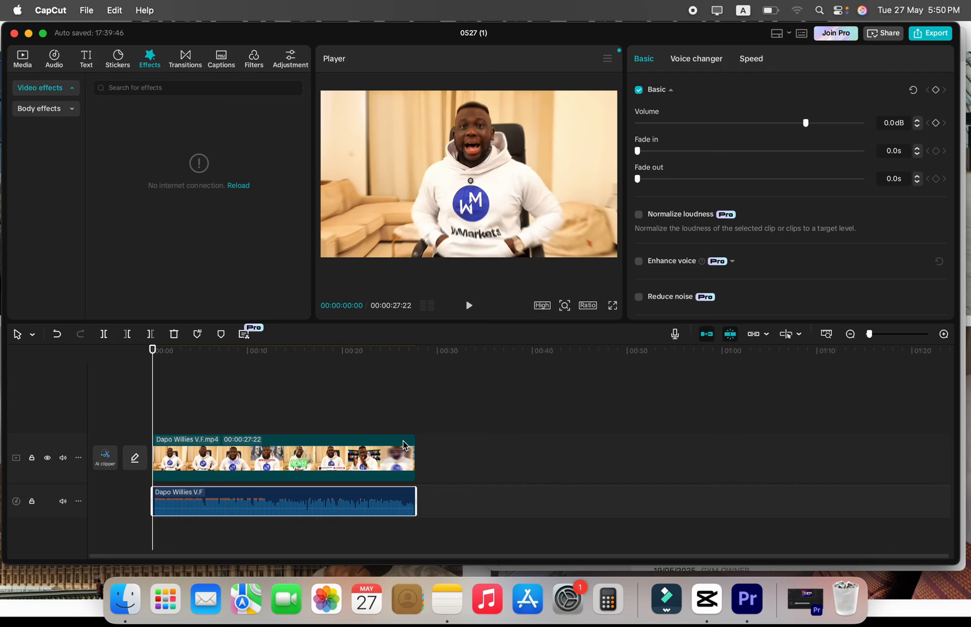
Switch from CapCut to Premiere Pro and look over the Effect Controls of MAIN VIDEO.mp4 and the Essential Graphics templates.
left_click(758, 614)
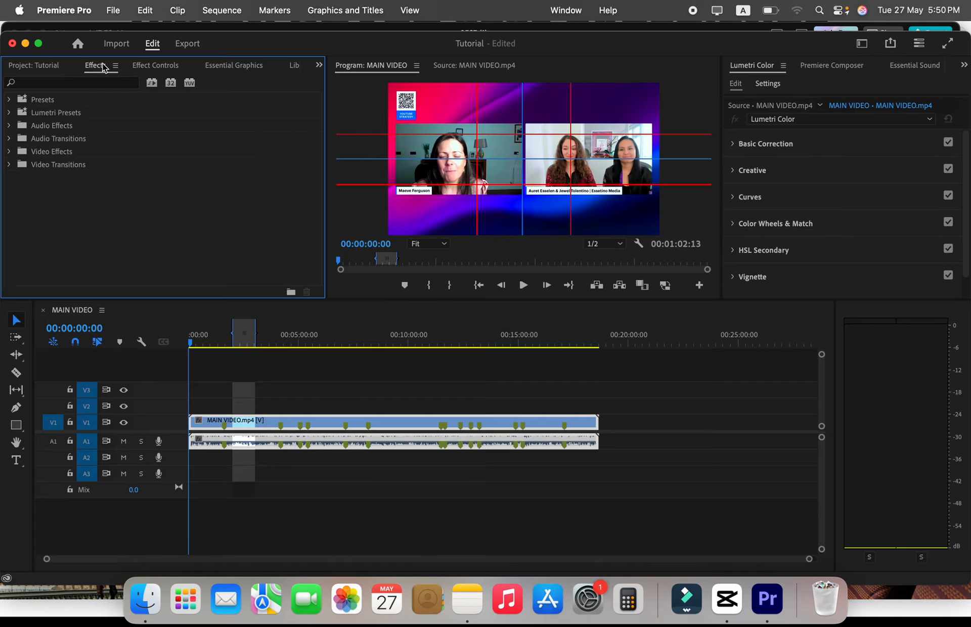
left_click(163, 72)
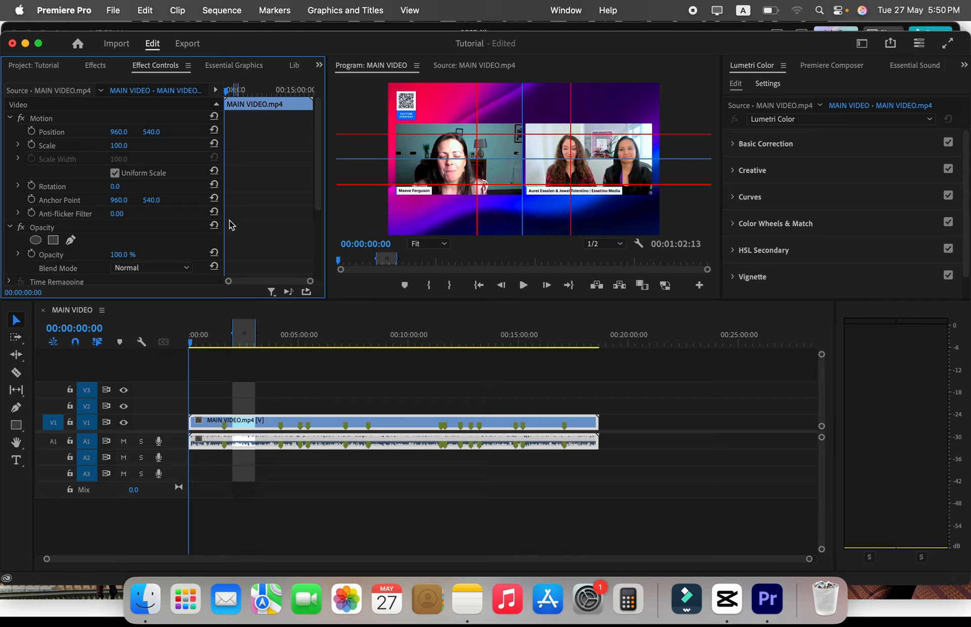
scroll(230, 226, "down", 5)
scroll(230, 223, "up", 5)
left_click(252, 67)
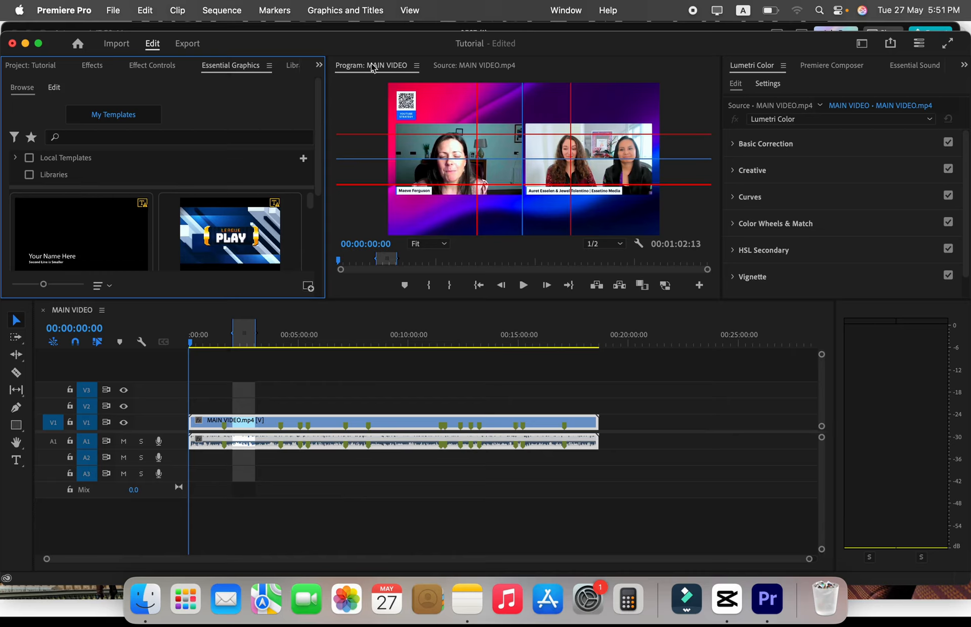
Return Premiere Pro to full screen in the Editing workspace and show the effect categories.
left_click(40, 44)
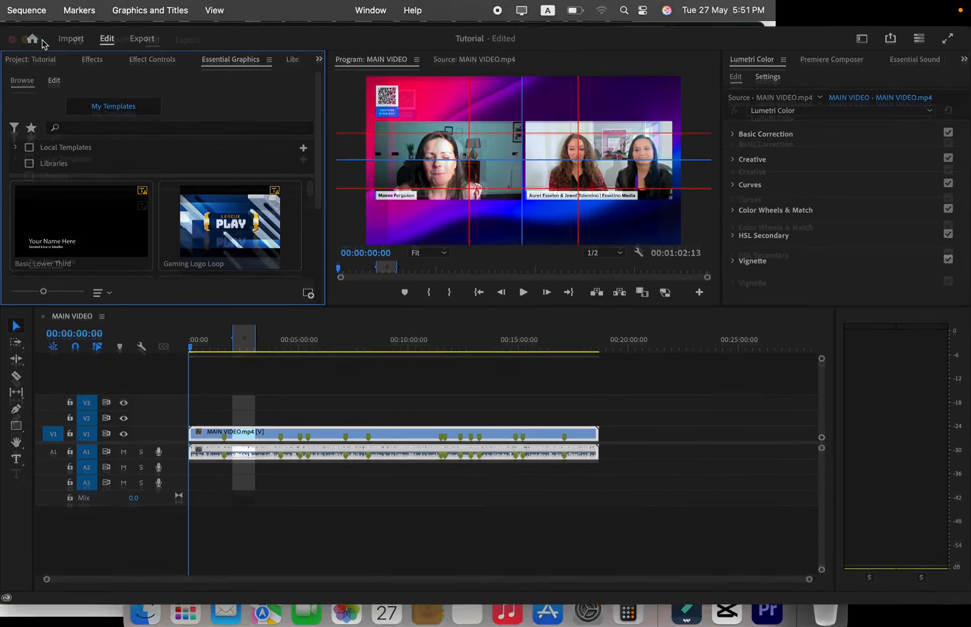
left_click(862, 35)
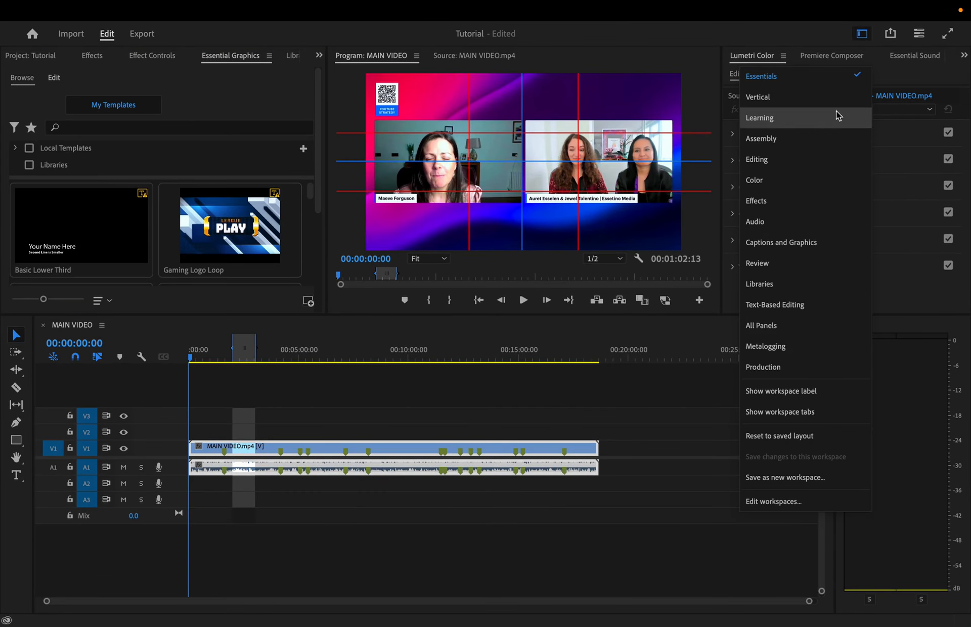
left_click(833, 157)
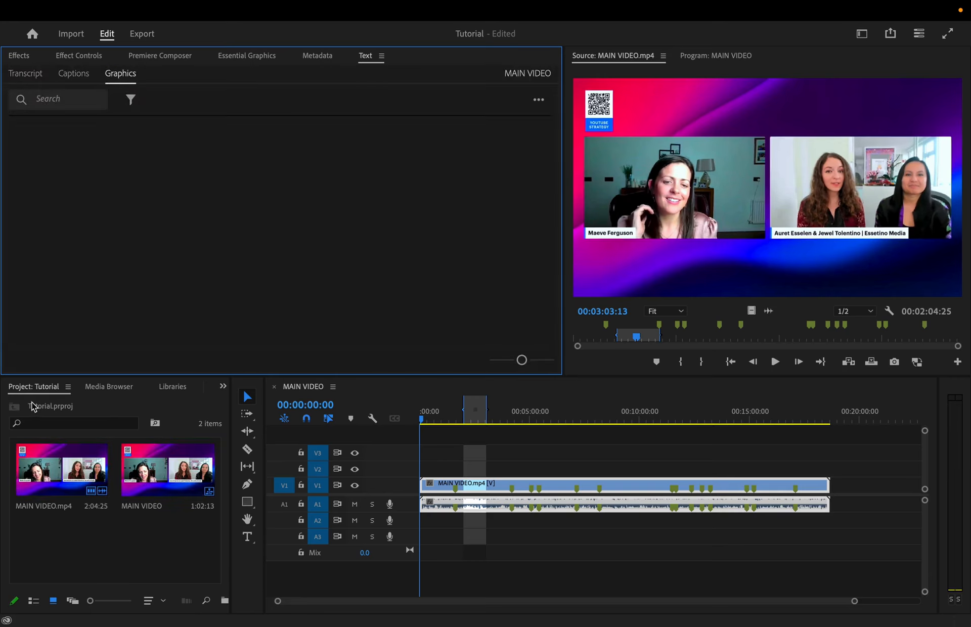
left_click(85, 56)
left_click(20, 56)
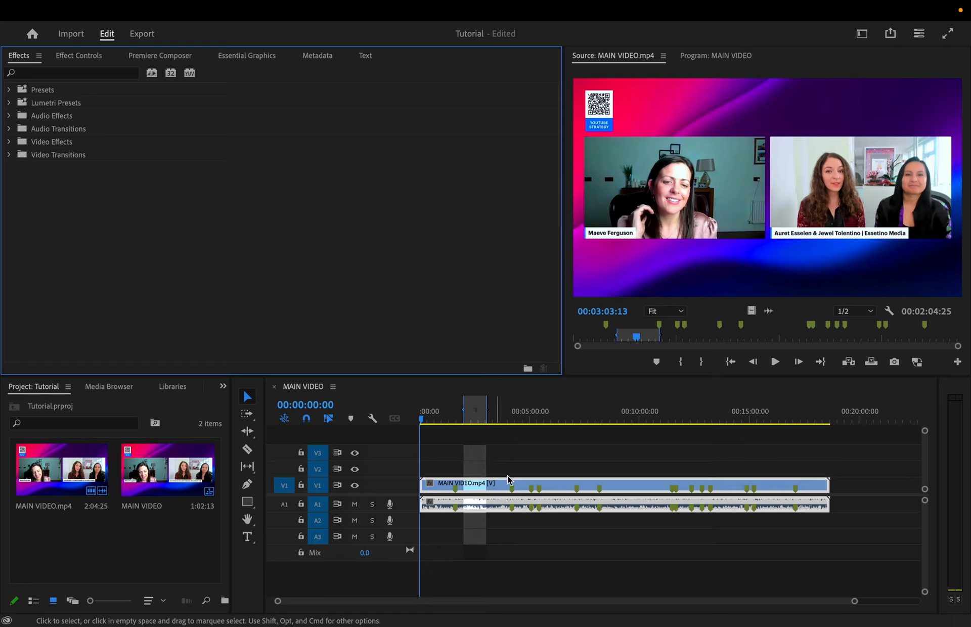
Examine the MAIN VIDEO sequence in the timeline at different zoom levels.
scroll(516, 483, "down", 2)
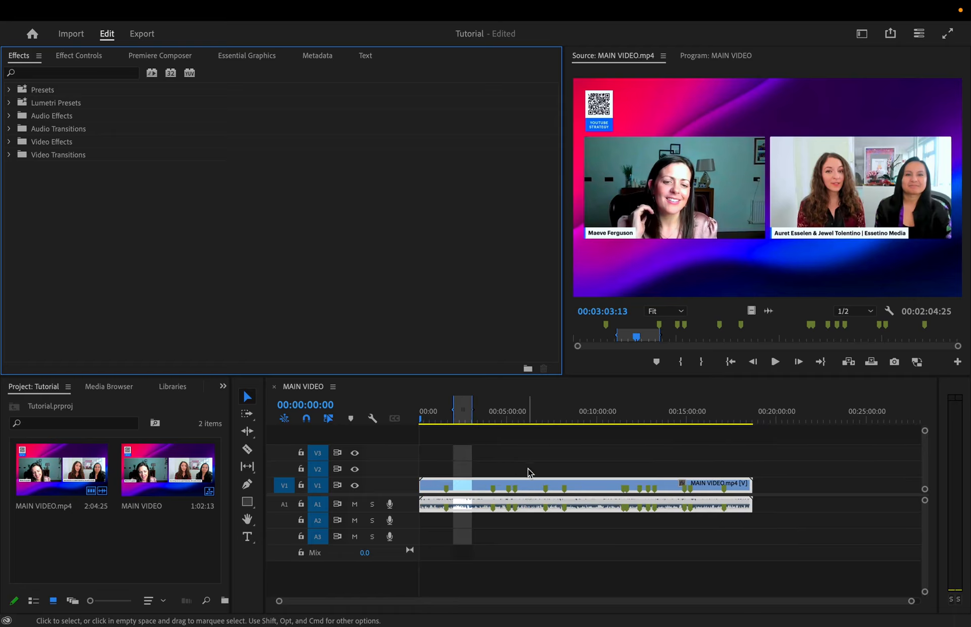
scroll(528, 473, "left", 1)
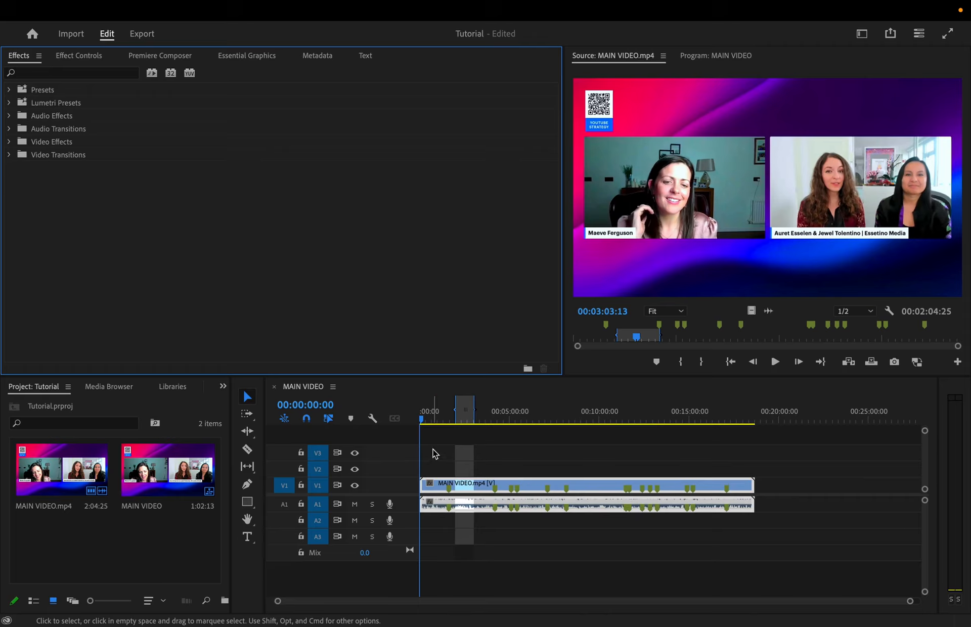
scroll(457, 457, "down", 1)
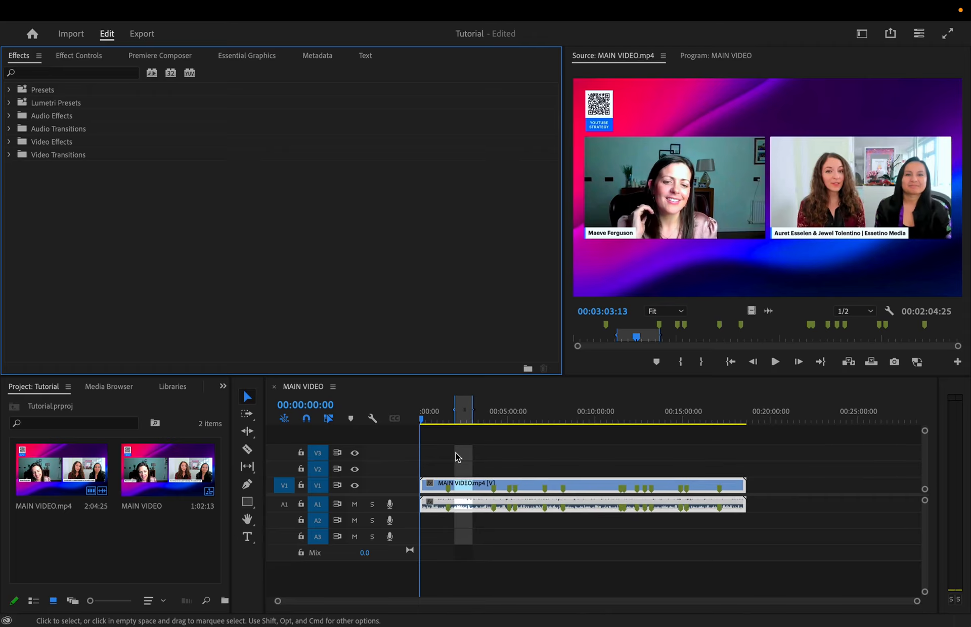
scroll(456, 457, "up", 6)
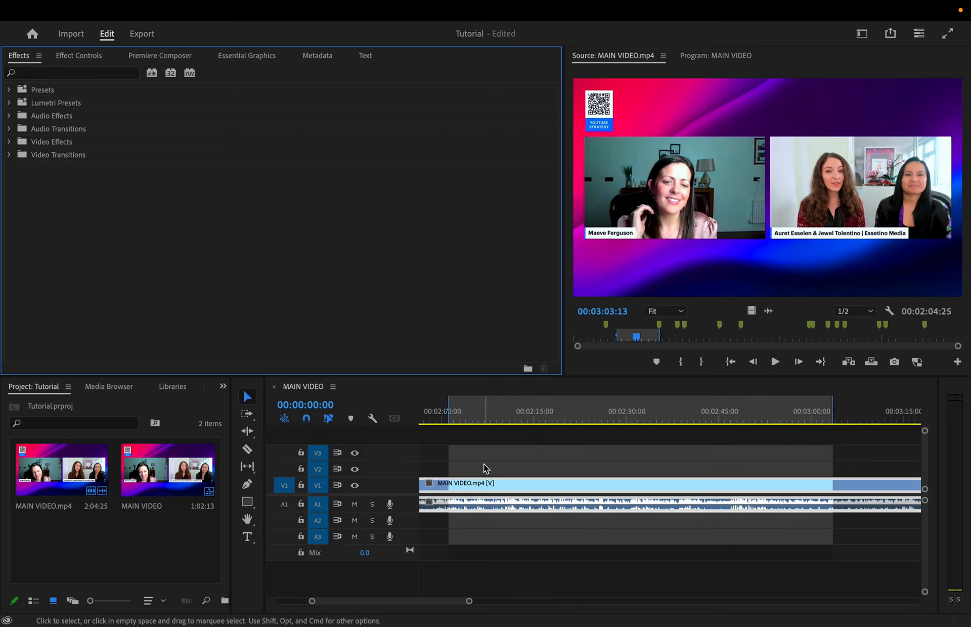
scroll(531, 464, "up", 5)
scroll(530, 464, "down", 4)
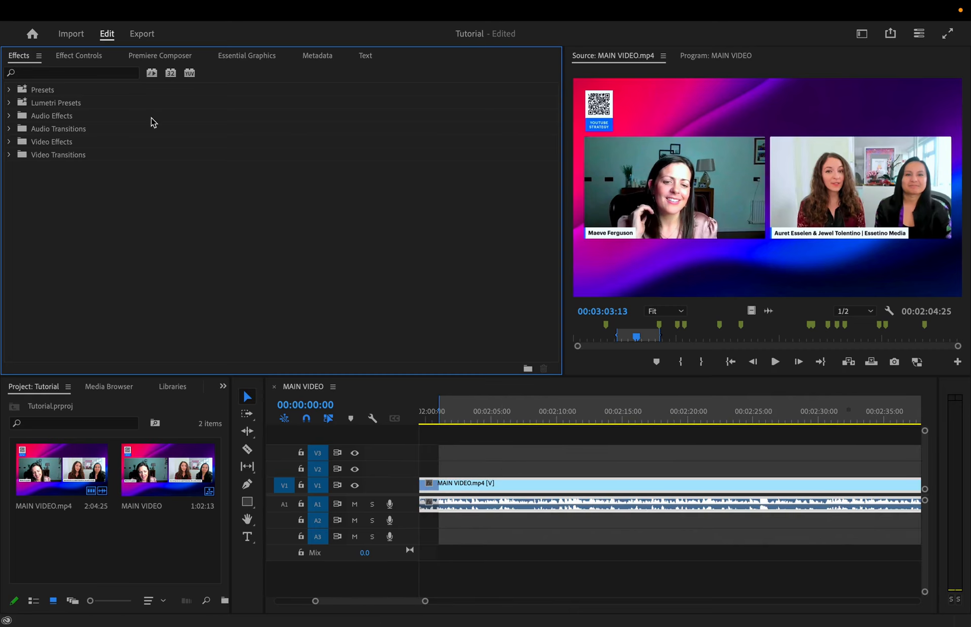
Leave full screen, switch to CapCut and look over its timeline with the separated video and audio.
left_click(38, 33)
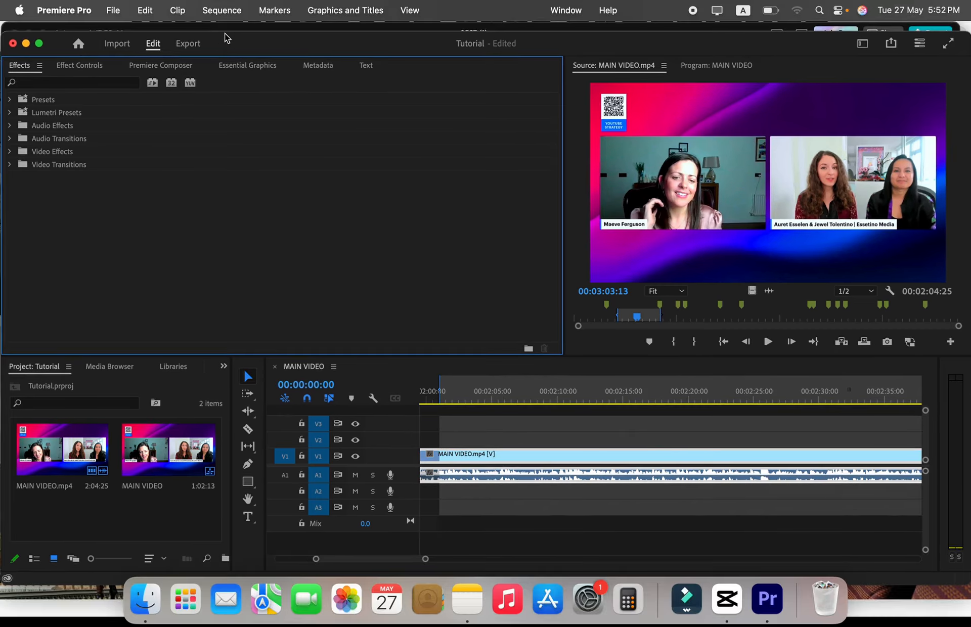
key("super+Tab")
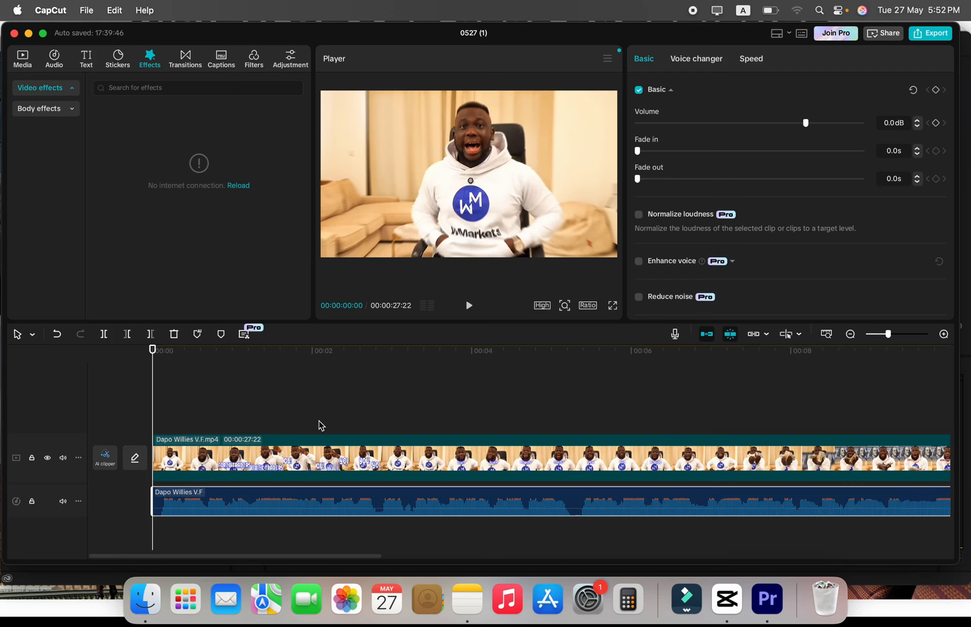
scroll(291, 469, "right", 2)
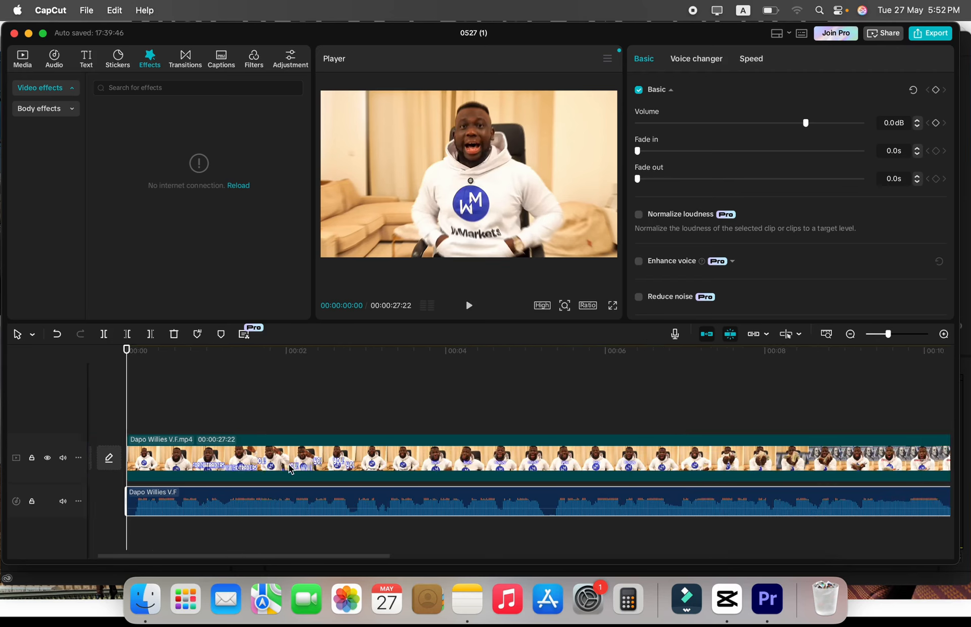
scroll(291, 469, "right", 3)
scroll(291, 469, "left", 5)
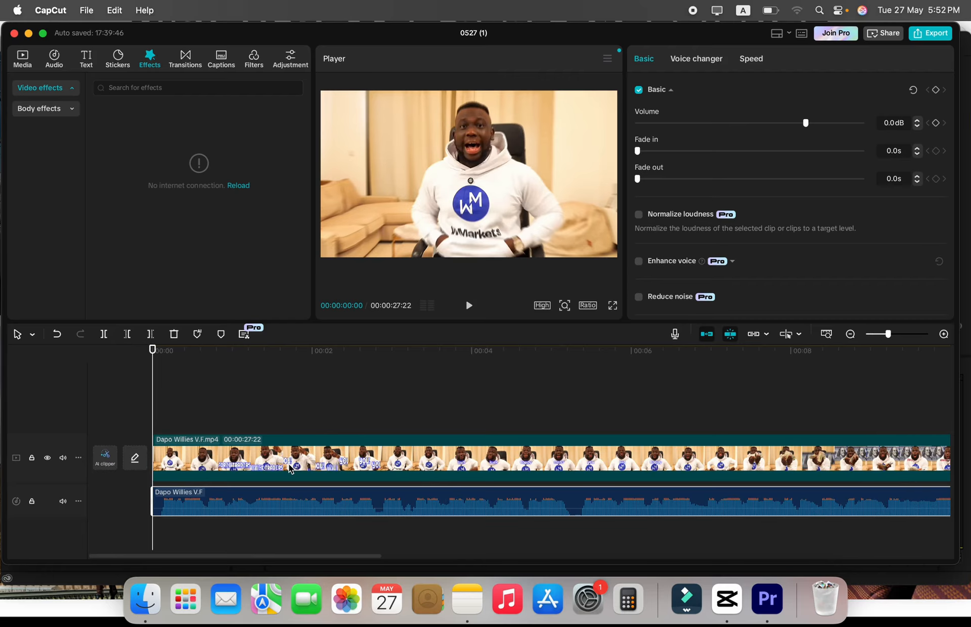
Duplicate the video clip three times, stacking the copies on new tracks above the original at the timeline's start.
left_click(290, 467)
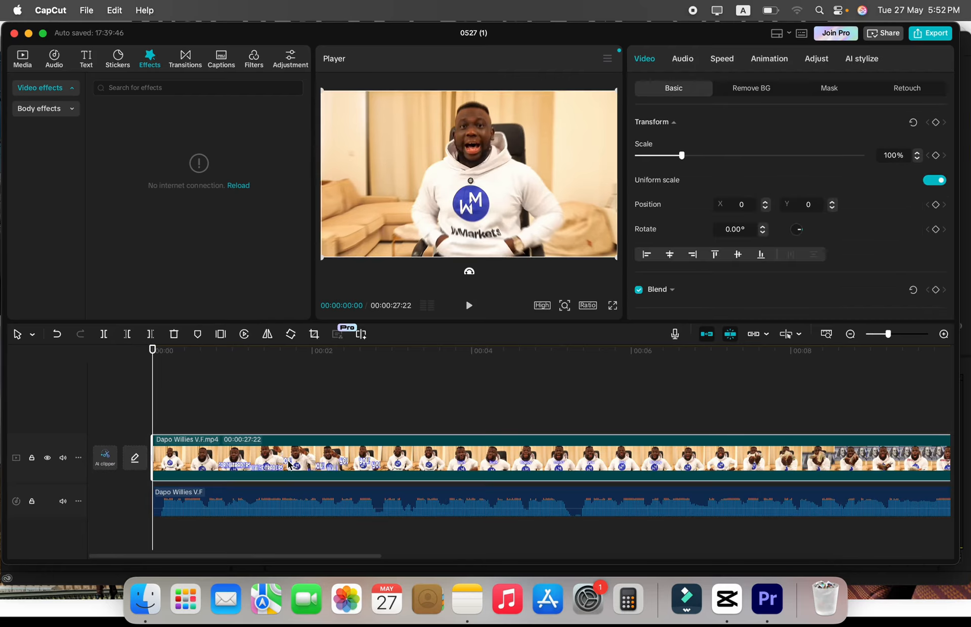
left_click_drag(290, 465, 278, 369)
left_click_drag(282, 417, 284, 386)
scroll(280, 408, "down", 4)
scroll(280, 407, "up", 4)
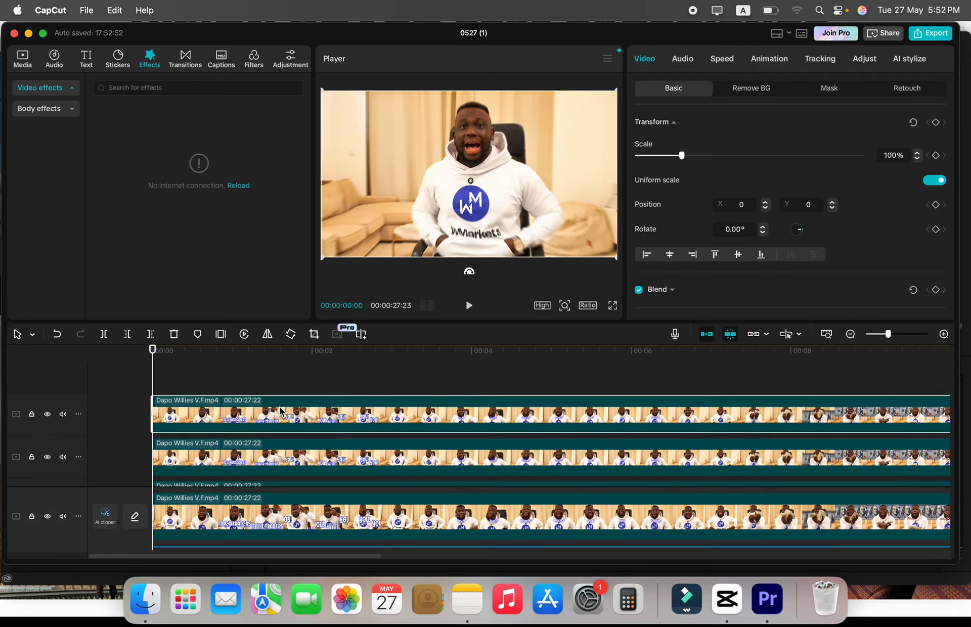
Move the topmost video copy to start at about 9 seconds and undo the move.
left_click_drag(167, 427, 877, 426)
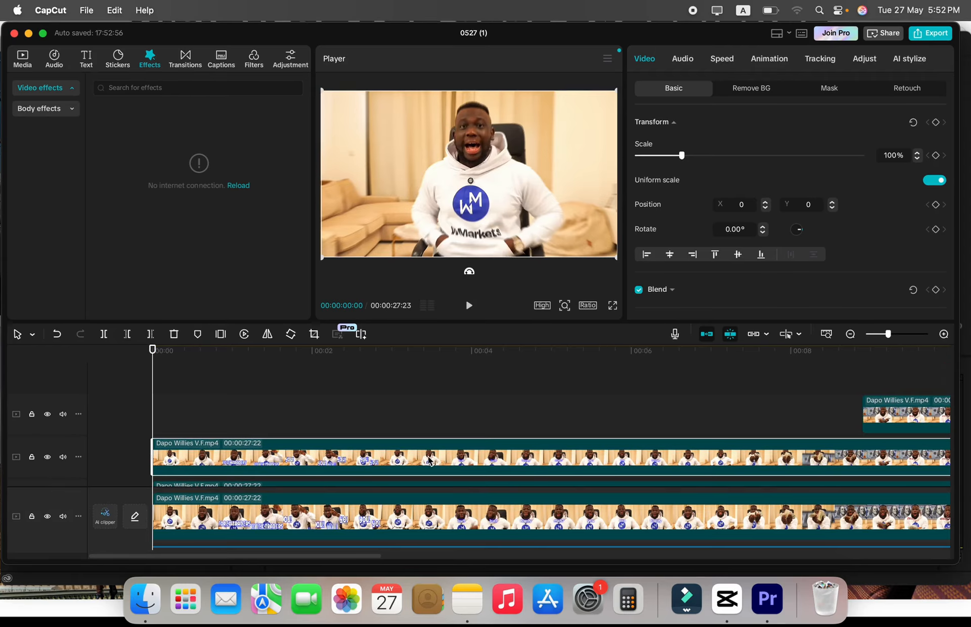
left_click(344, 438)
key("super+z")
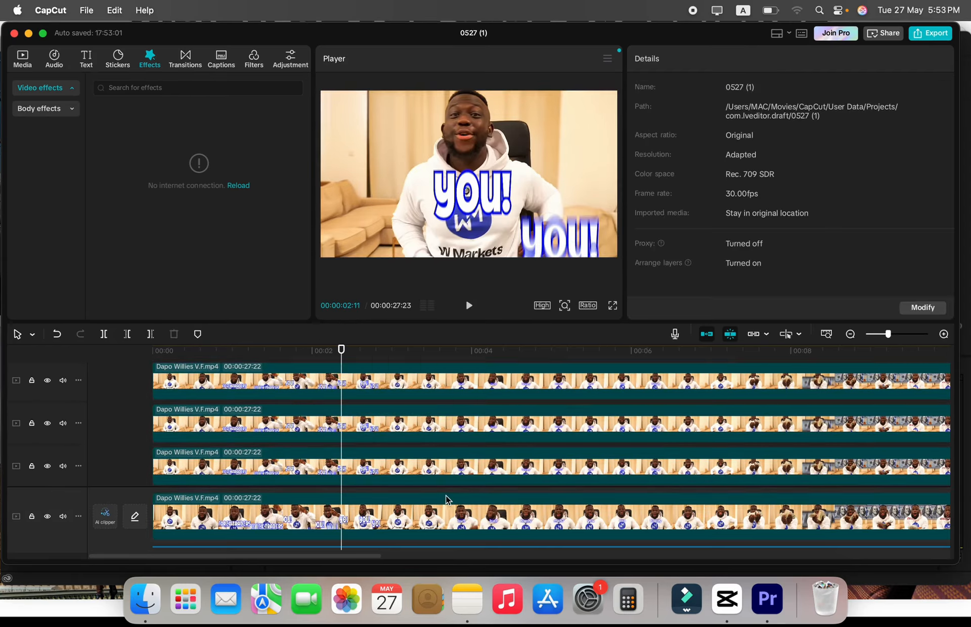
Shift the topmost video copy to start at about 11 seconds and the copy below it to about 3 seconds.
left_click_drag(344, 383, 962, 385)
left_click_drag(446, 420, 672, 421)
Split the second-highest video copy at 00:00:06:28 and delete the part after the cut.
left_click(609, 355)
left_click(433, 353)
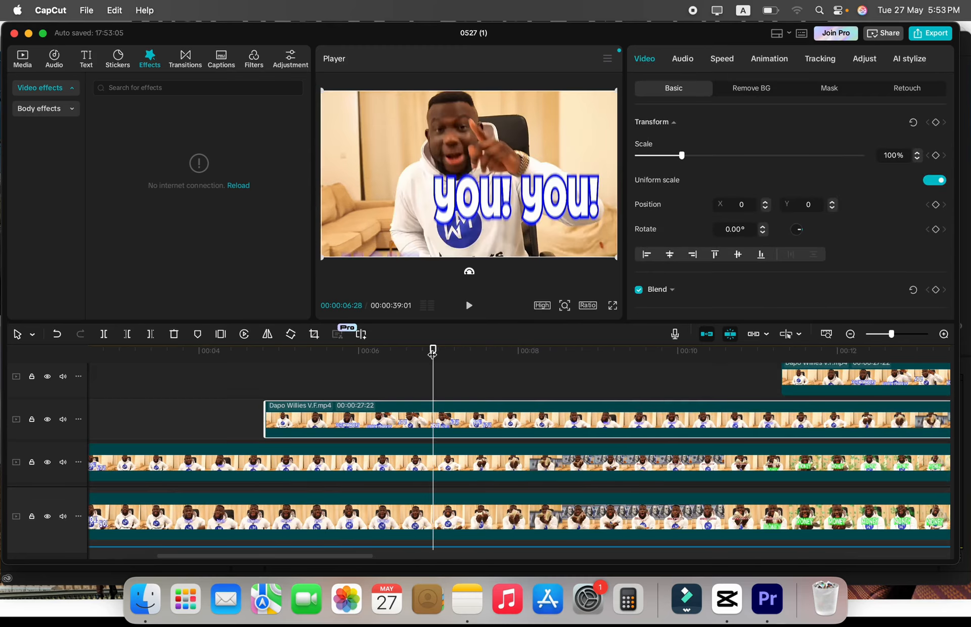
key("super+z")
key("super+b")
key("Delete")
Place the playhead at 00:00:00:23 and look over the stacked video tracks.
scroll(466, 421, "down", 3)
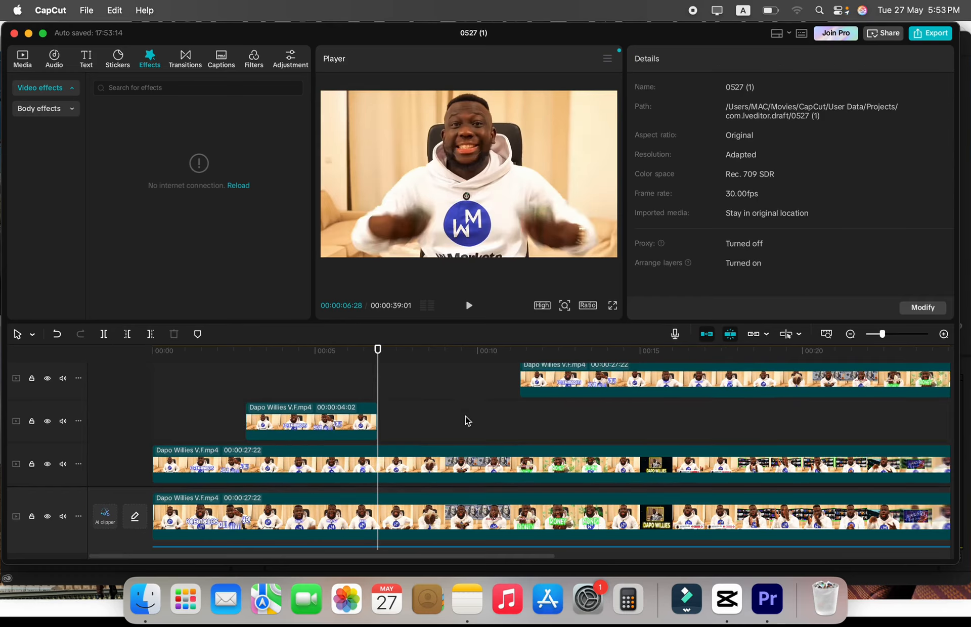
scroll(466, 420, "up", 4)
left_click(178, 354)
scroll(191, 392, "down", 5)
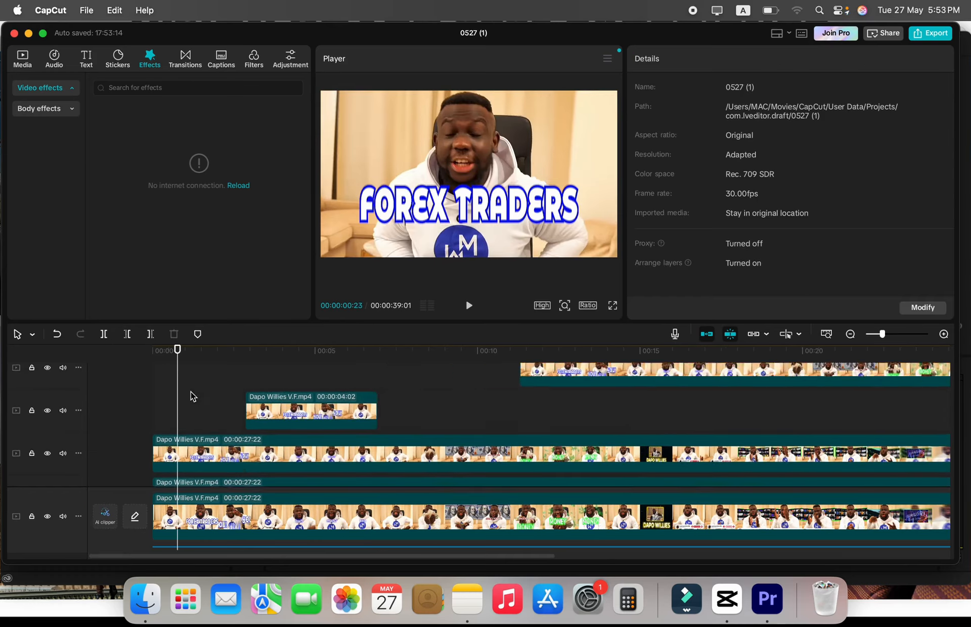
Examine the whole stack of video copies in the timeline, from the topmost track down to the audio track.
scroll(190, 392, "up", 2)
scroll(190, 396, "down", 3)
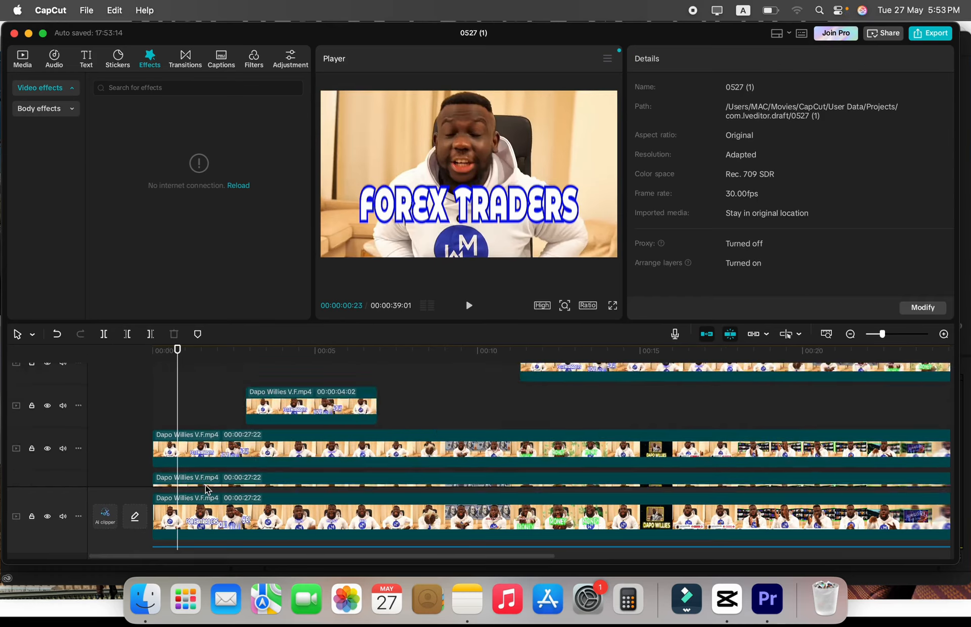
scroll(206, 484, "up", 2)
scroll(205, 485, "down", 1)
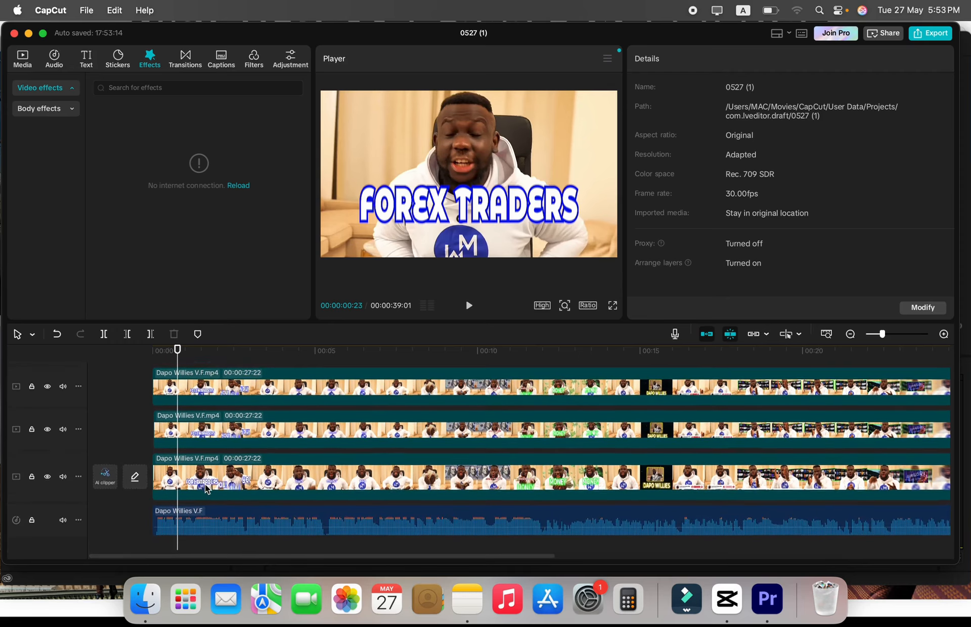
Reduce the track heights of the two shifted video copies in the upper part of the stack.
scroll(206, 485, "up", 3)
mouse_move(74, 397)
left_mouse_down()
mouse_move(72, 467)
mouse_move(72, 407)
left_mouse_up()
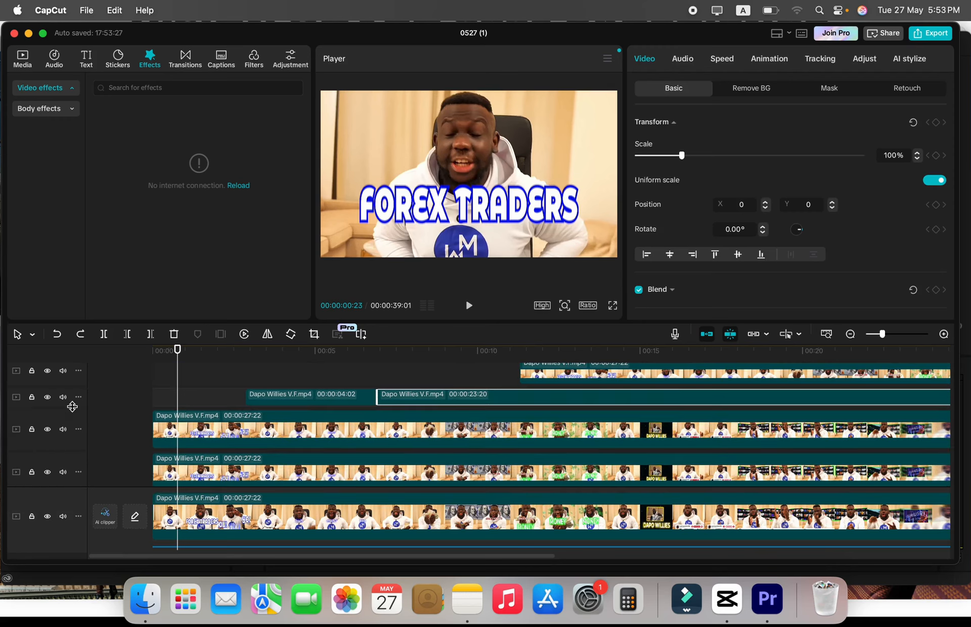
scroll(217, 402, "up", 4)
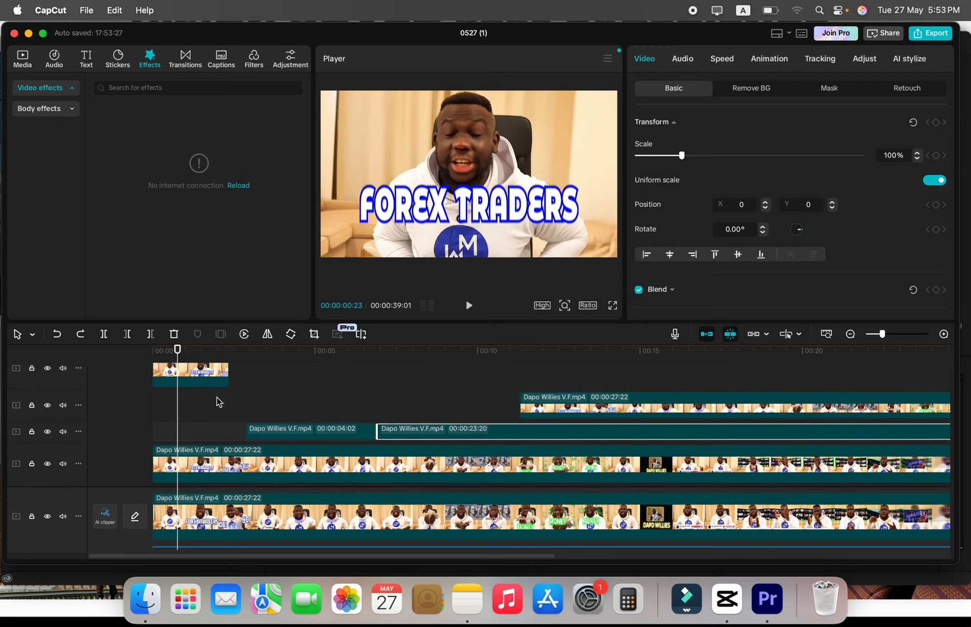
scroll(218, 402, "down", 5)
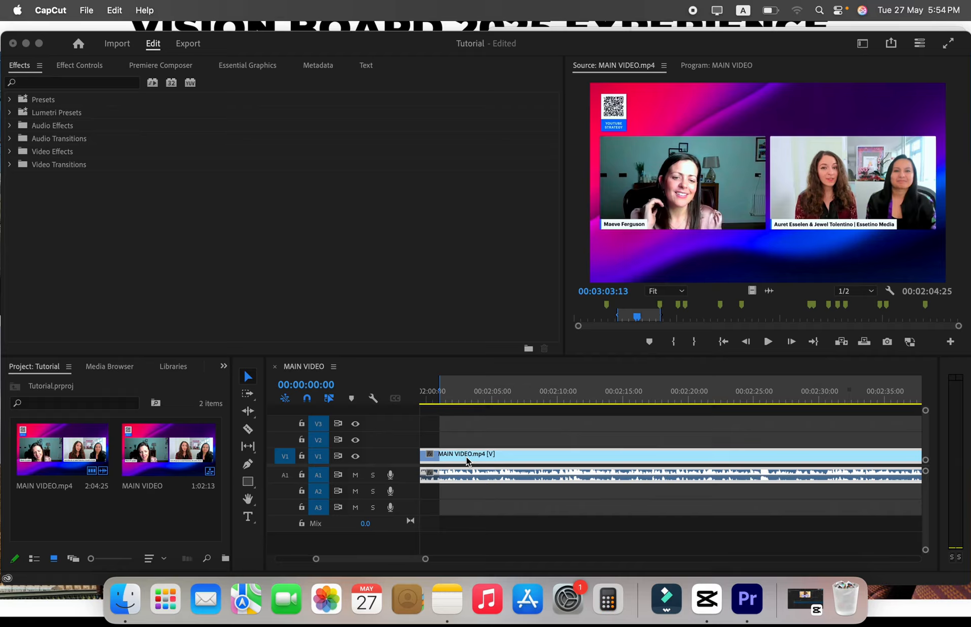
Switch to Premiere Pro, expand its window to full screen and apply the Learning workspace.
left_click(379, 283)
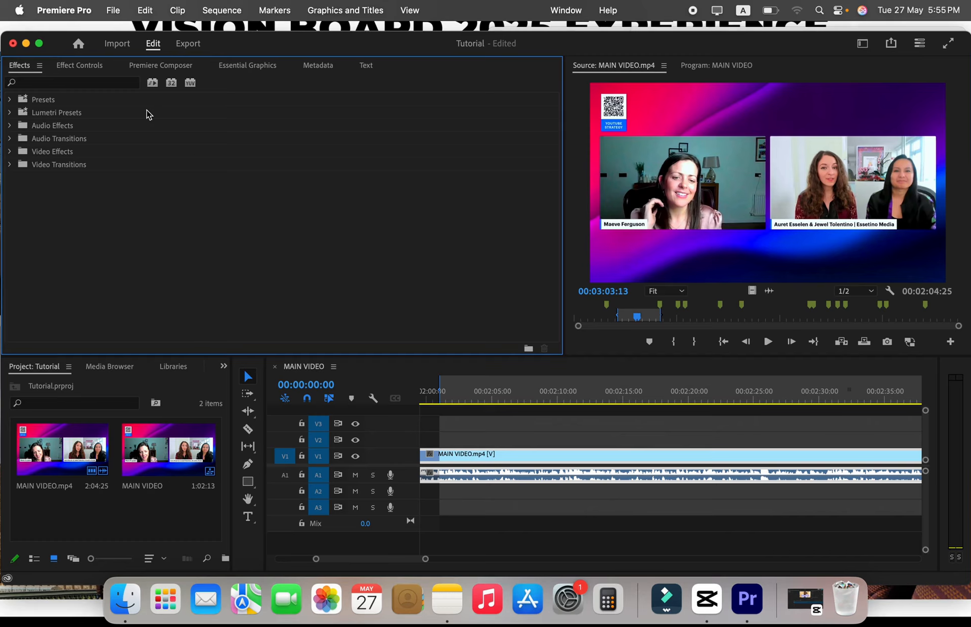
left_click(39, 43)
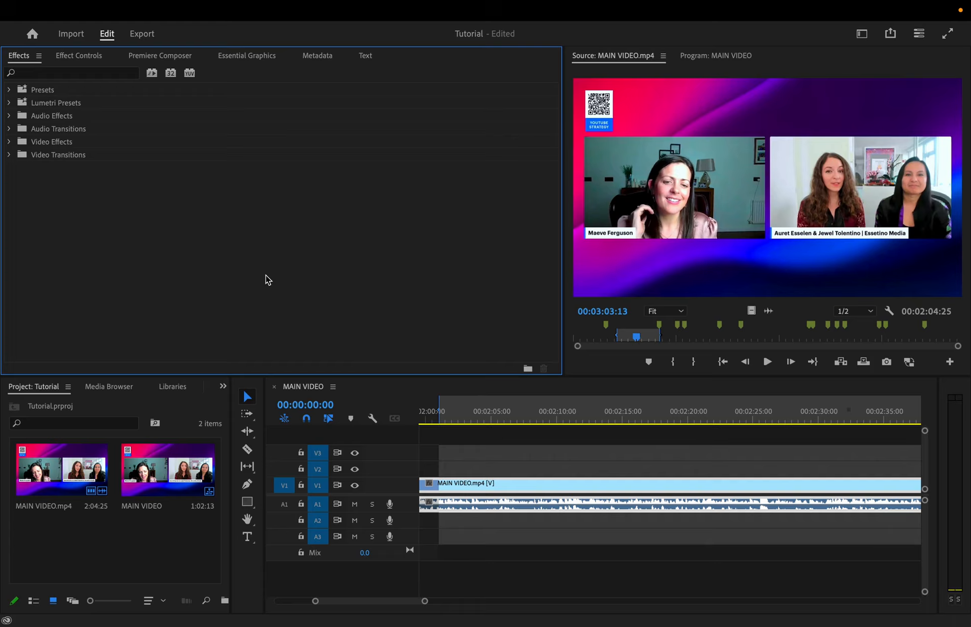
left_click(862, 34)
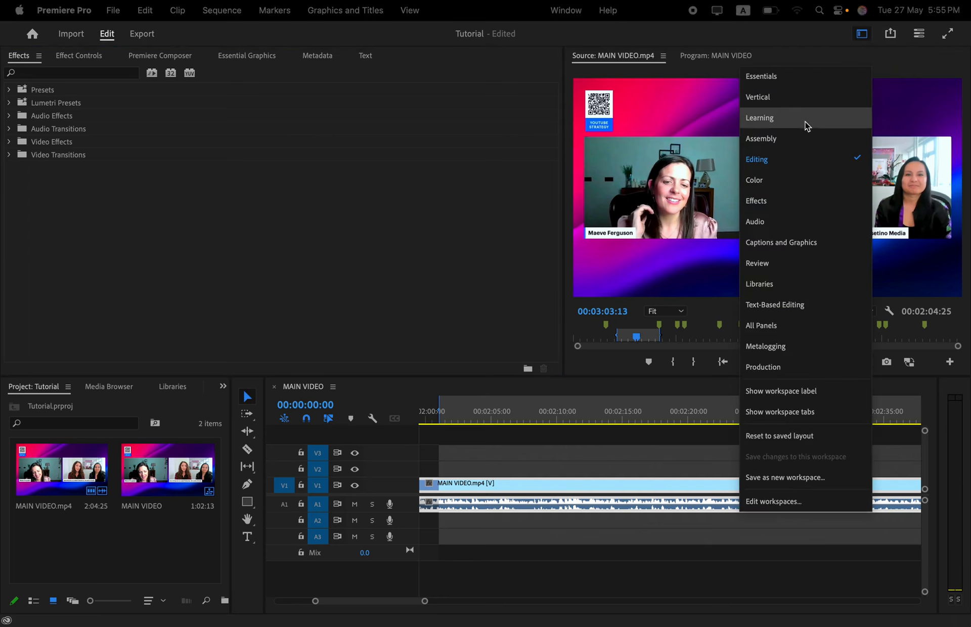
left_click(818, 91)
Change the workspace to Color and bring the Lumetri Scopes panel into focus.
left_click(862, 33)
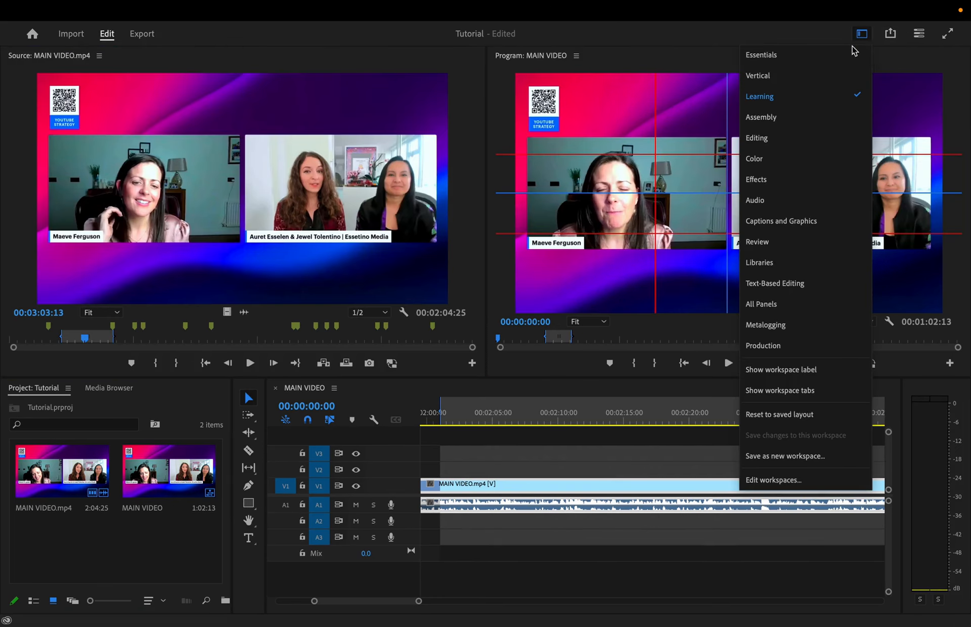
left_click(828, 166)
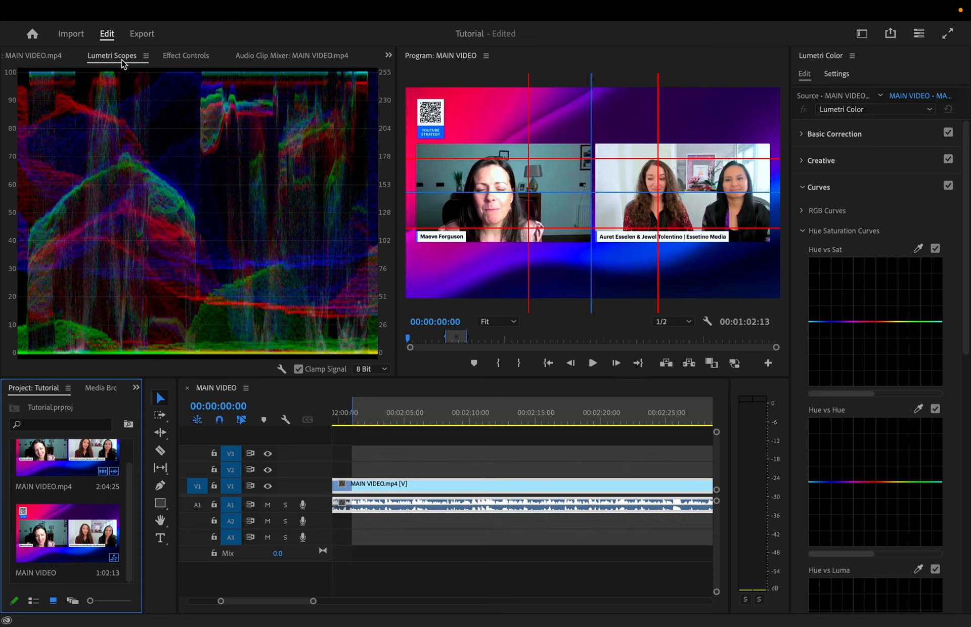
left_click(121, 59)
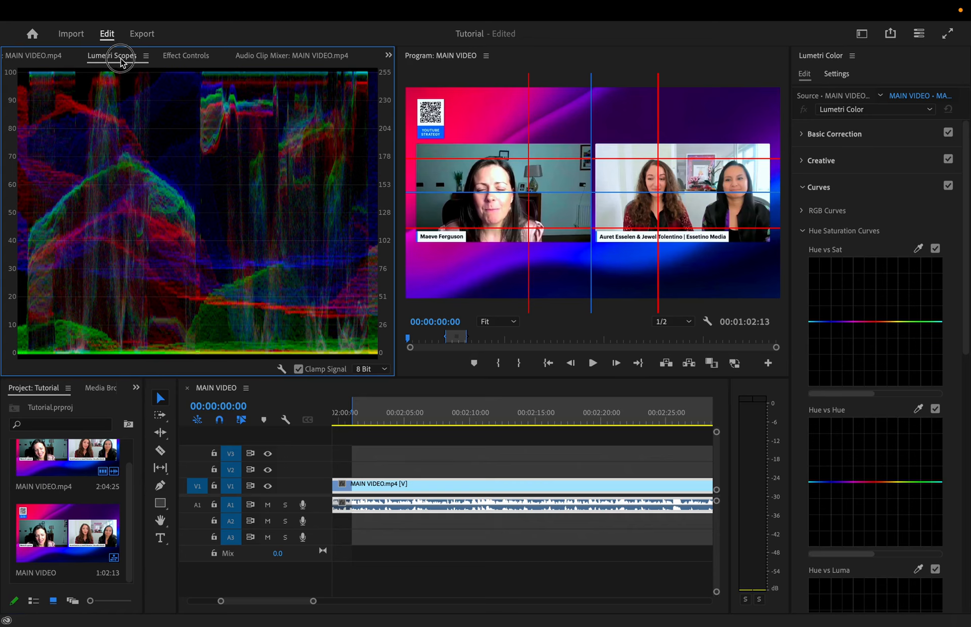
Dock Lumetri Scopes beside the Program Monitor, alternate between the two views, and return the scopes to the Source Monitor's group.
left_click_drag(271, 104, 476, 154)
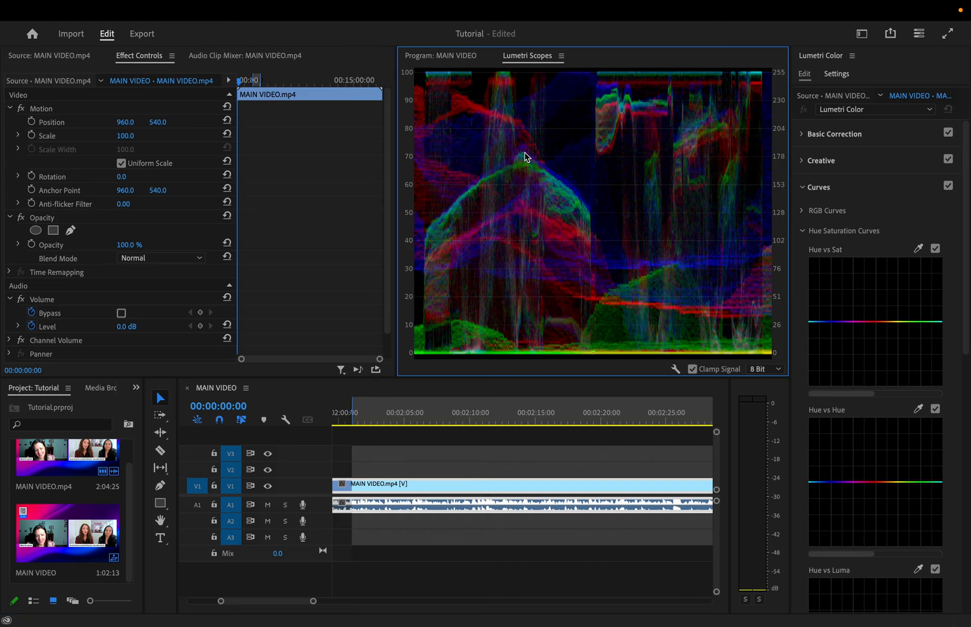
left_click(449, 59)
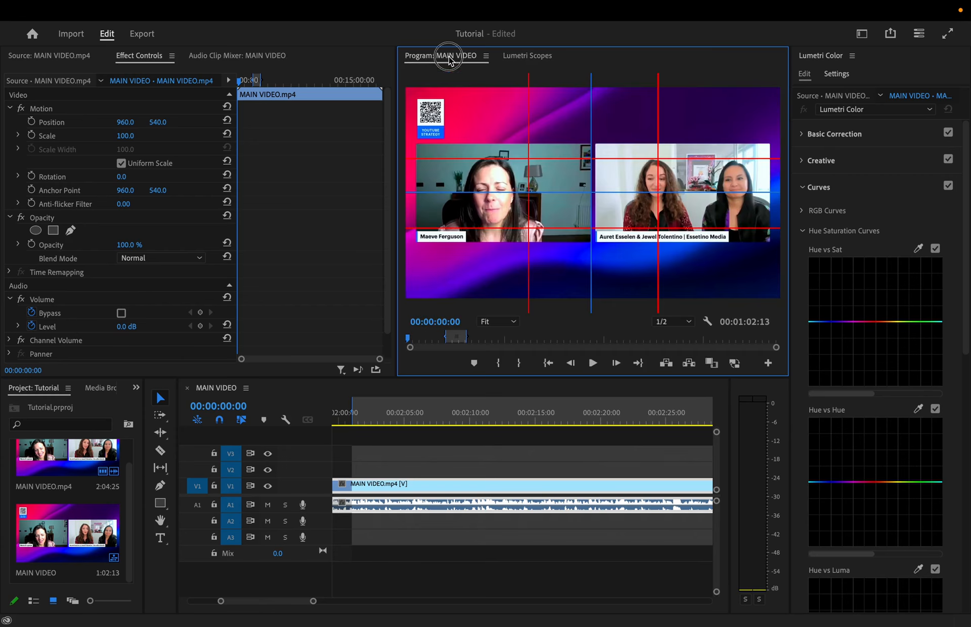
left_click(526, 57)
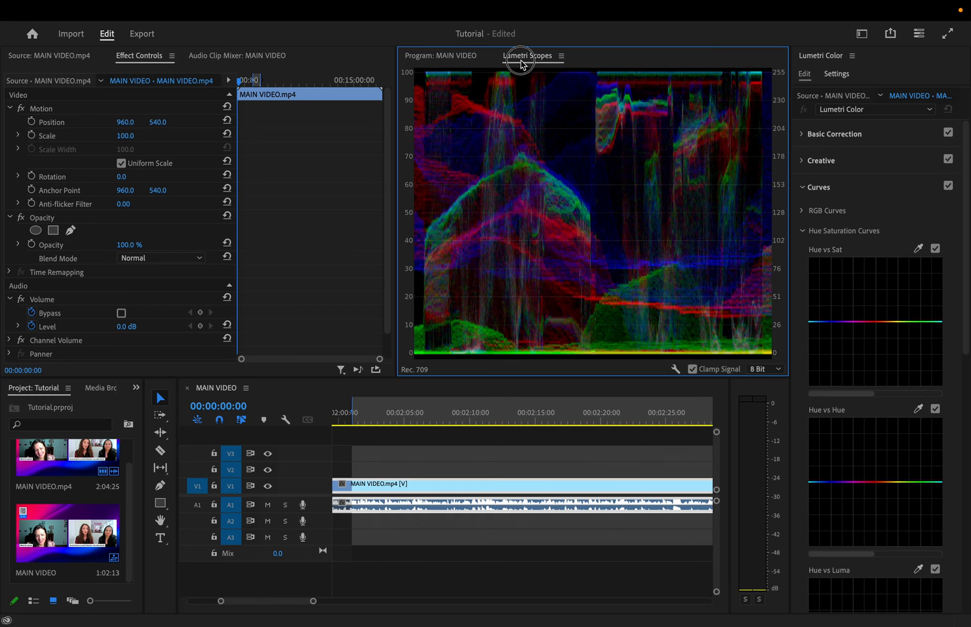
left_click_drag(530, 54, 215, 118)
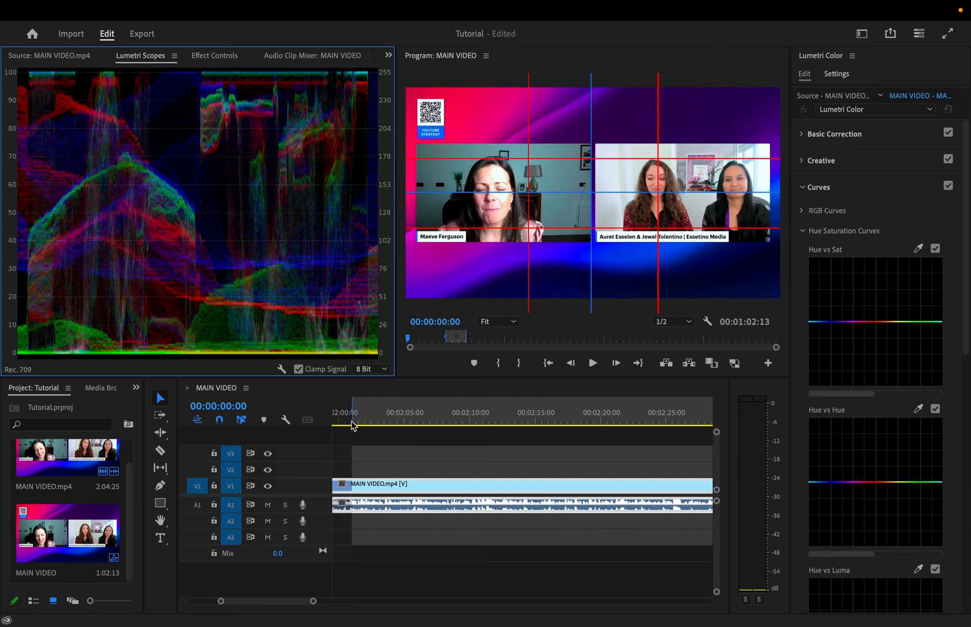
Scrub the sequence playhead from 00:02:00:16 to 00:02:02:02 and bring up the list of workspaces.
left_click(347, 422)
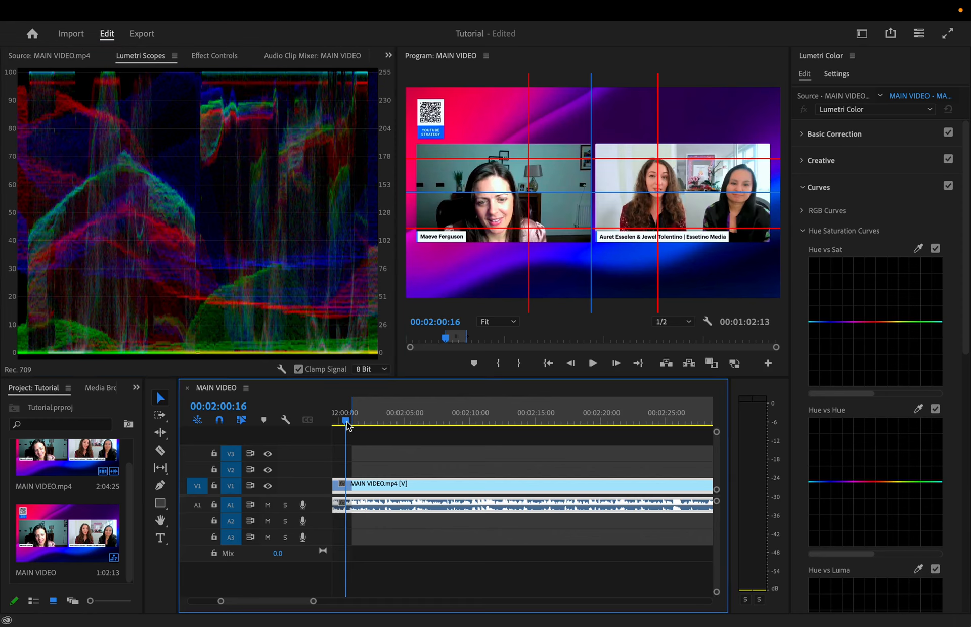
left_click_drag(347, 424, 367, 426)
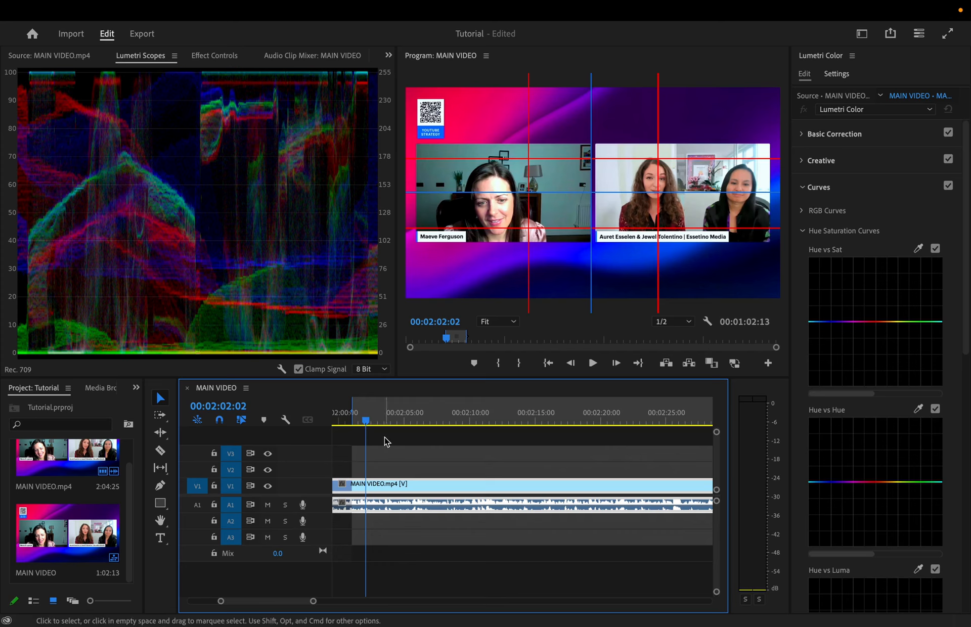
left_click(860, 35)
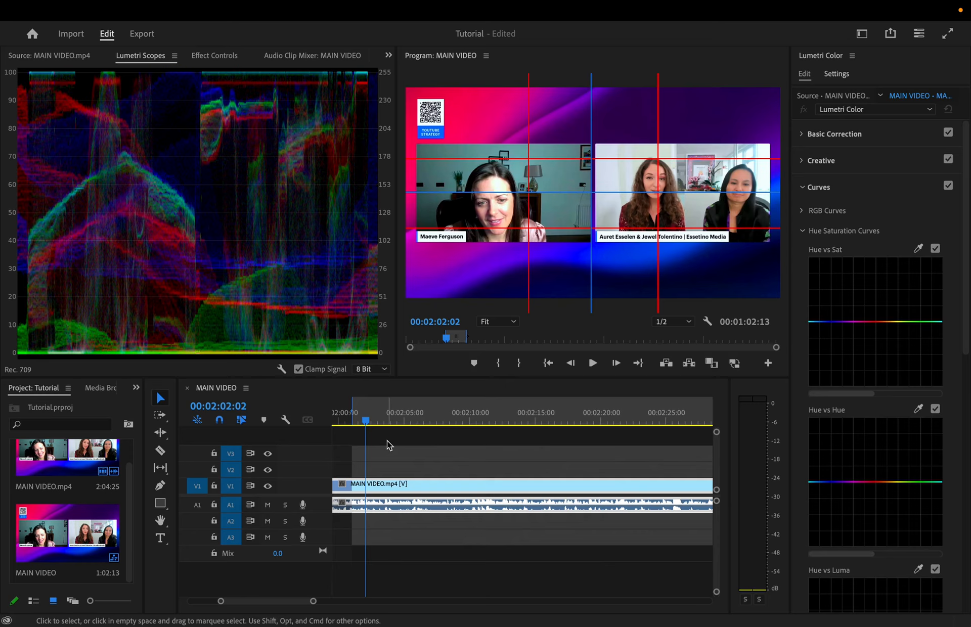
Grab the out point of the marked range in the MAIN VIDEO sequence for adjustment.
scroll(395, 444, "down", 5)
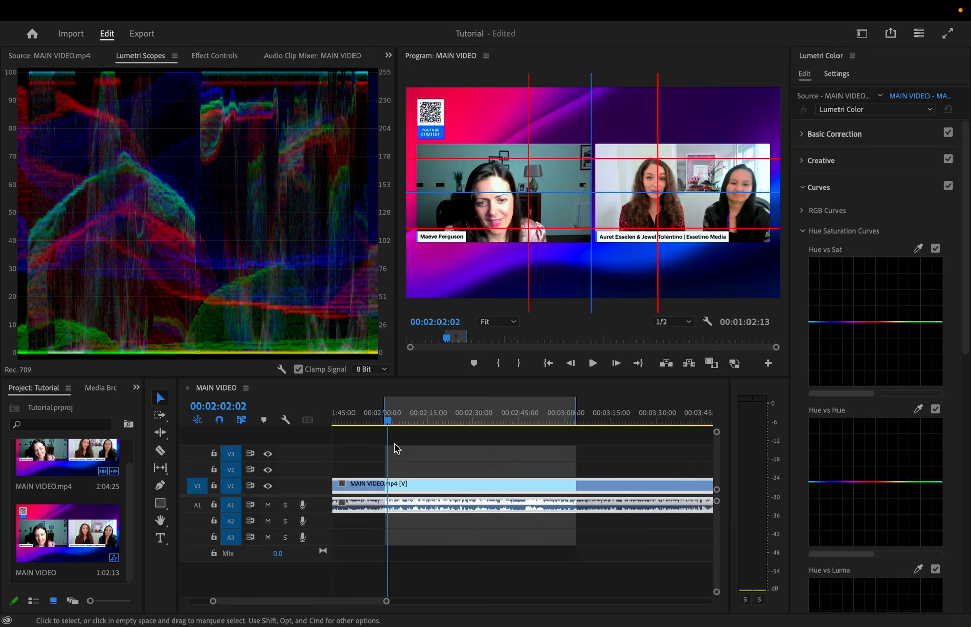
left_click(575, 418)
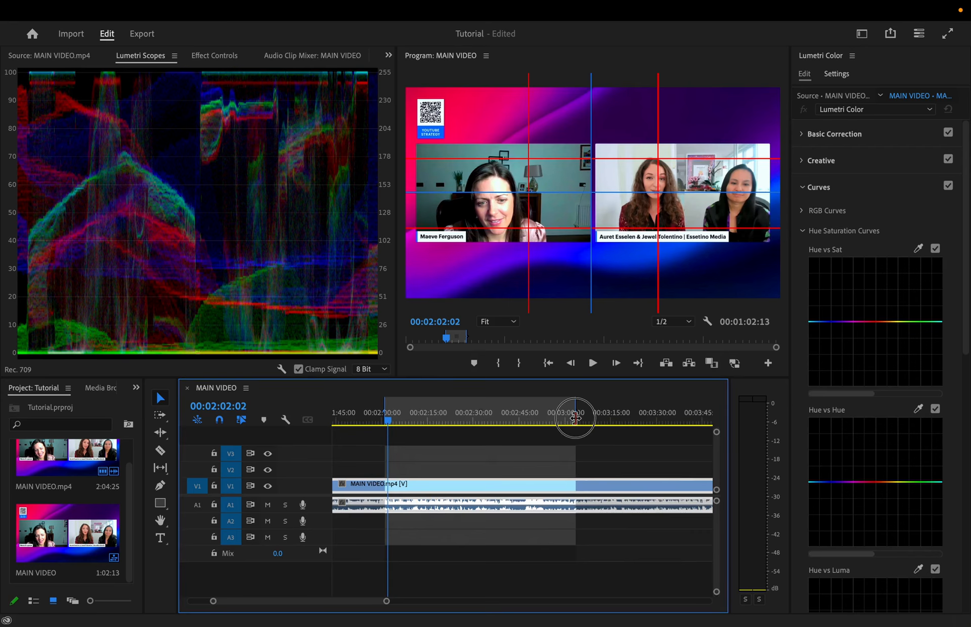